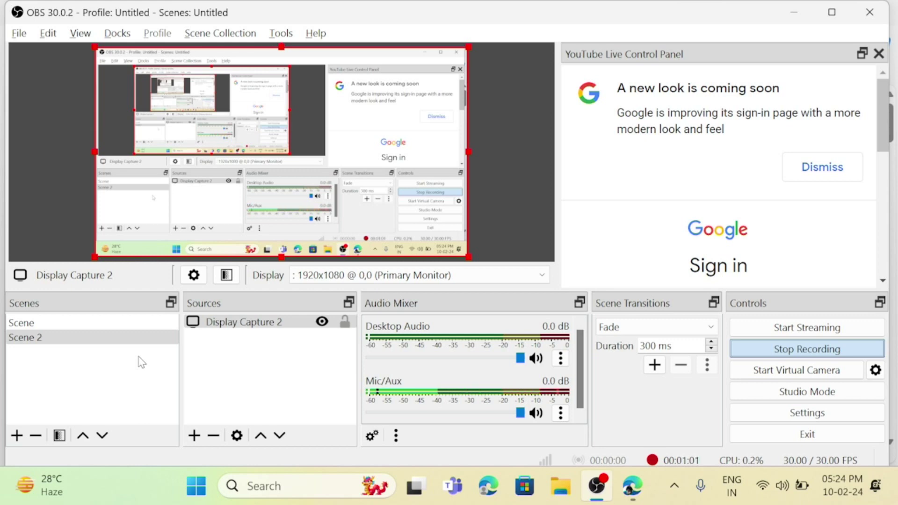
# Step: Switch to Microsoft Edge and open the python.org downloads page from the "python download" search results
pyautogui.hotkey('alt', 'Tab')
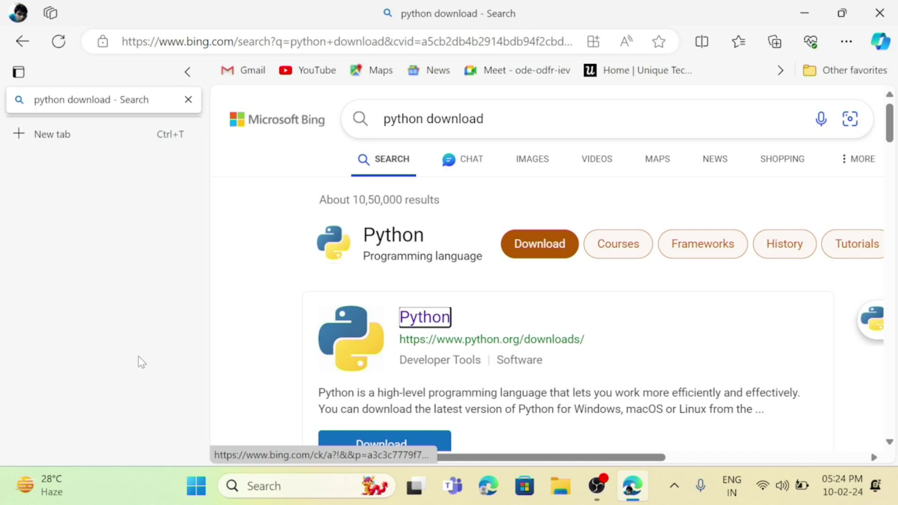
pyautogui.scroll(-1, 142, 363)
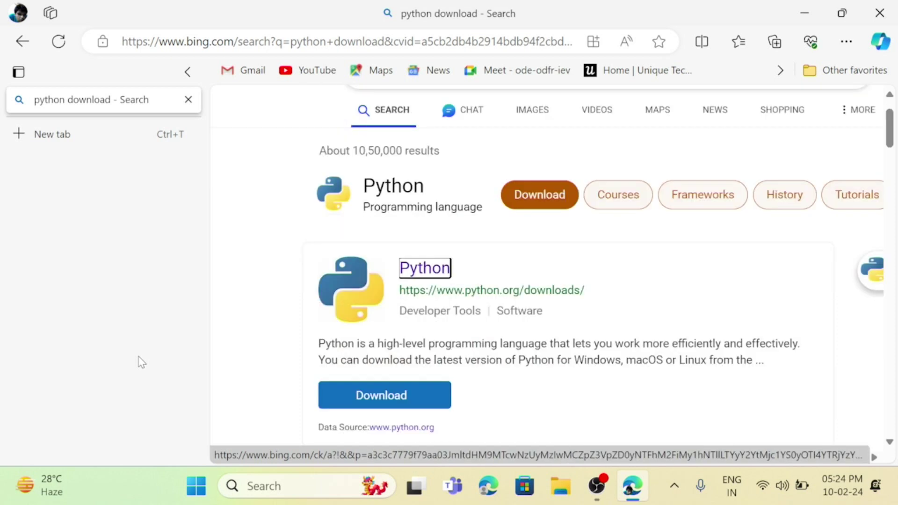
pyautogui.press('Tab')
pyautogui.hotkey('shift', 'Tab')
pyautogui.press('Tab')
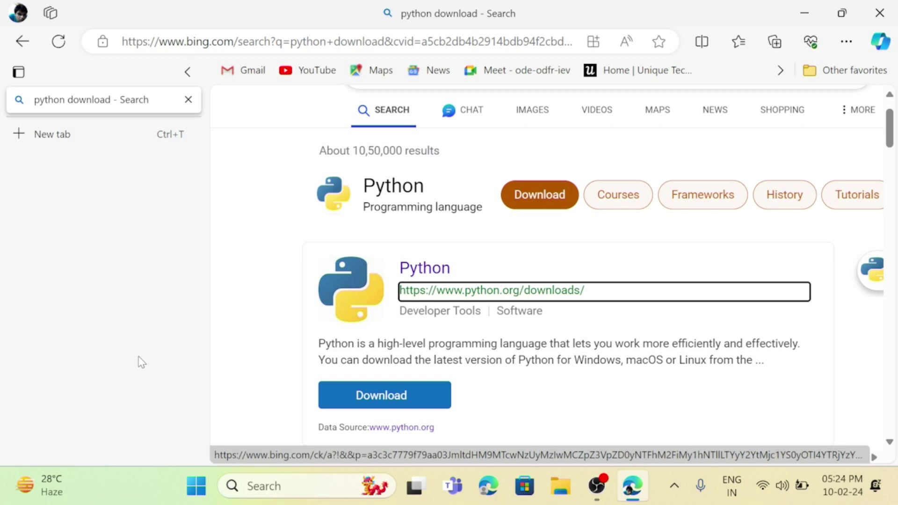
pyautogui.hotkey('shift', 'Tab')
pyautogui.press('Return')
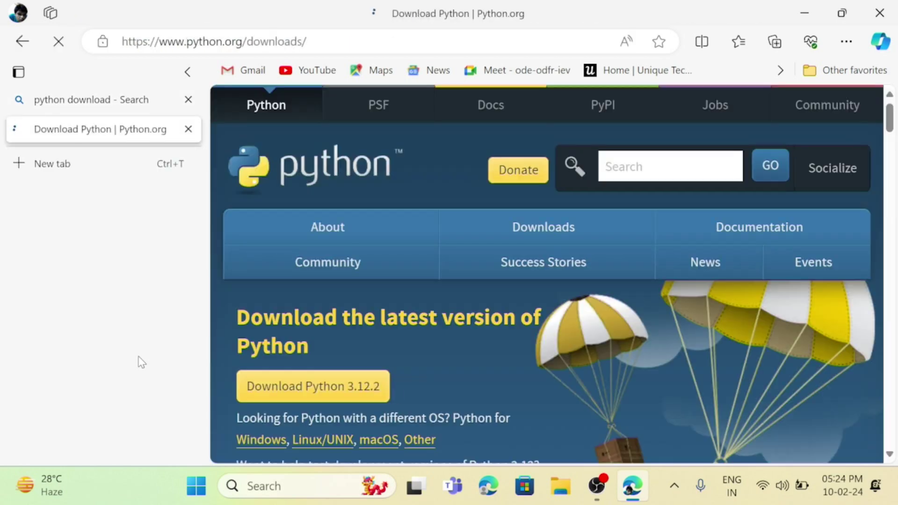
# Step: Open the Windows releases page from the operating system links on the Python downloads page
pyautogui.press('Tab')
pyautogui.press('pagedown')
pyautogui.press('Tab')
pyautogui.press('Tab')
pyautogui.press('Tab')
pyautogui.press('Tab')
pyautogui.press('Tab')
pyautogui.press('Tab')
pyautogui.press('Tab')
pyautogui.press('Tab')
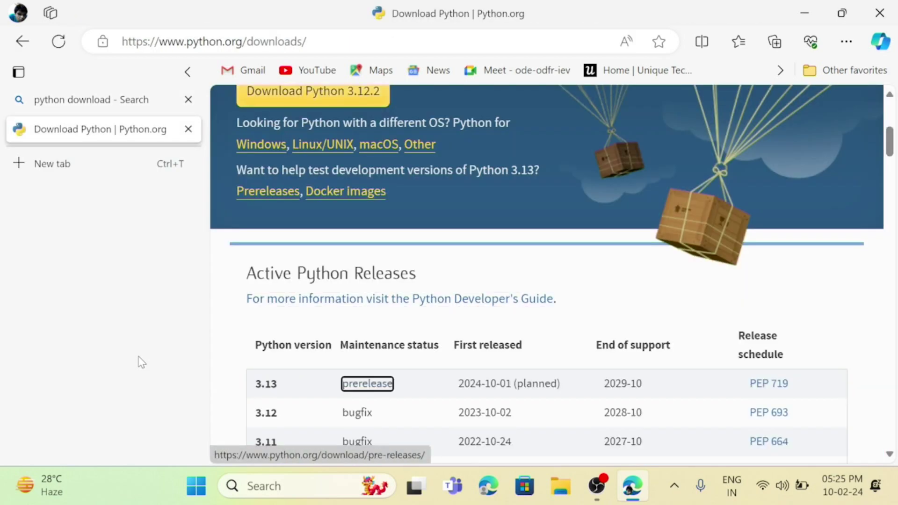
pyautogui.hotkey('shift', 'Tab')
pyautogui.hotkey('shift', 'Tab')
pyautogui.hotkey('shift', 'Tab')
pyautogui.hotkey('shift', 'Tab')
pyautogui.hotkey('shift', 'Tab')
pyautogui.hotkey('shift', 'Tab')
pyautogui.hotkey('shift', 'Tab')
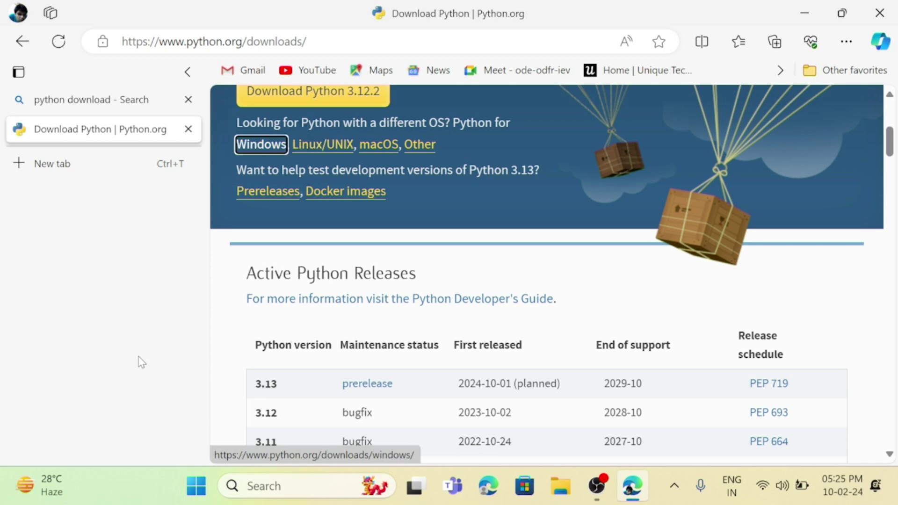
pyautogui.press('Return')
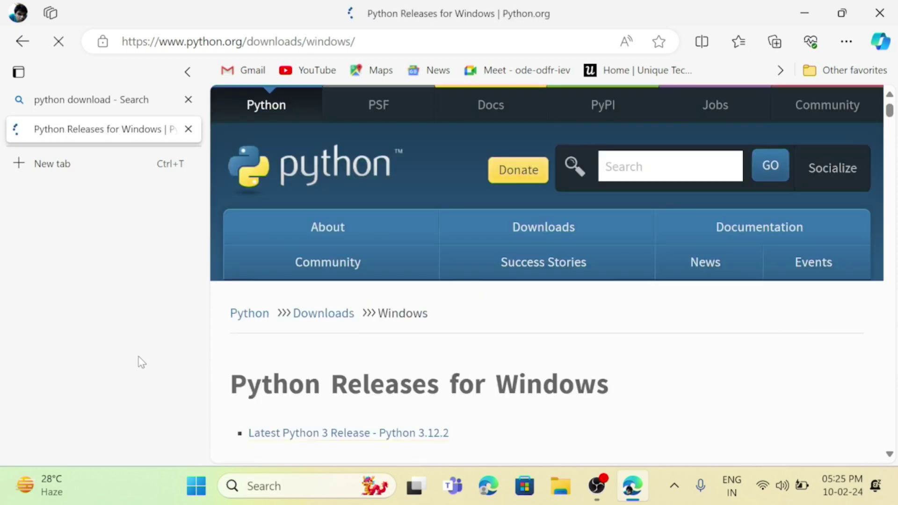
# Step: Look through the Python releases for Windows, including the oldest versions at the end of the list
pyautogui.press('End')
pyautogui.press('Home')
pyautogui.press('Tab')
pyautogui.press('Tab')
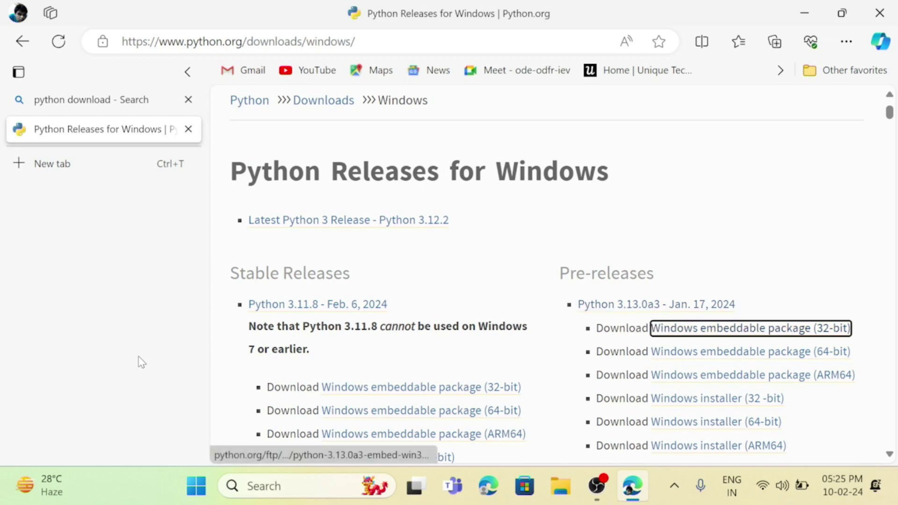
pyautogui.hotkey('shift', 'Tab')
pyautogui.press('End')
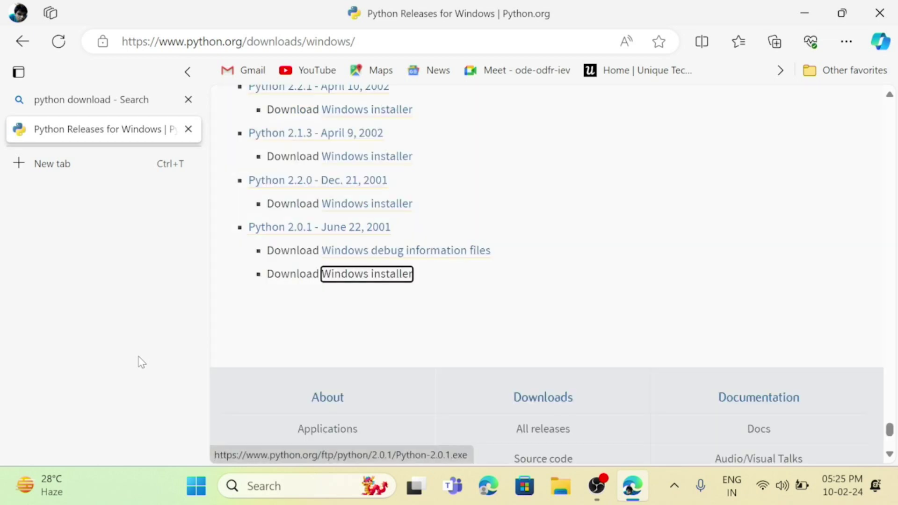
pyautogui.hotkey('shift', 'Tab')
pyautogui.hotkey('shift', 'Tab')
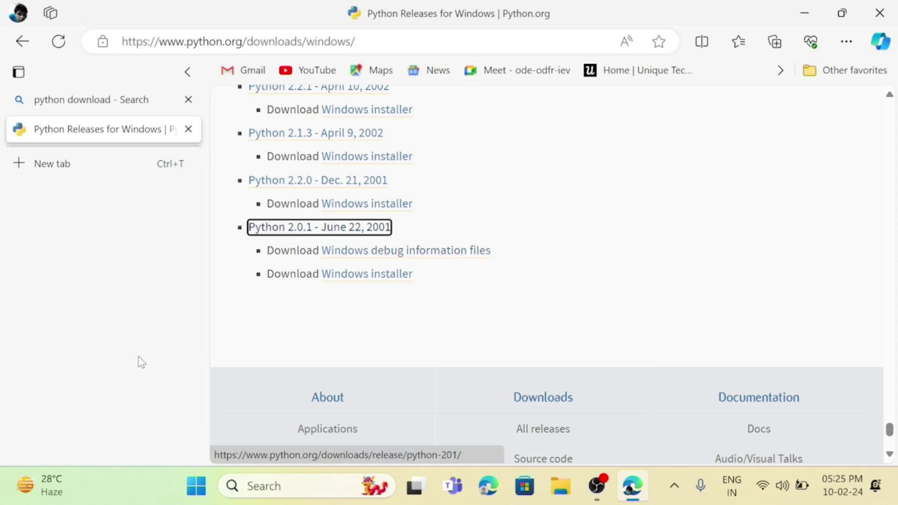
pyautogui.hotkey('shift', 'Tab')
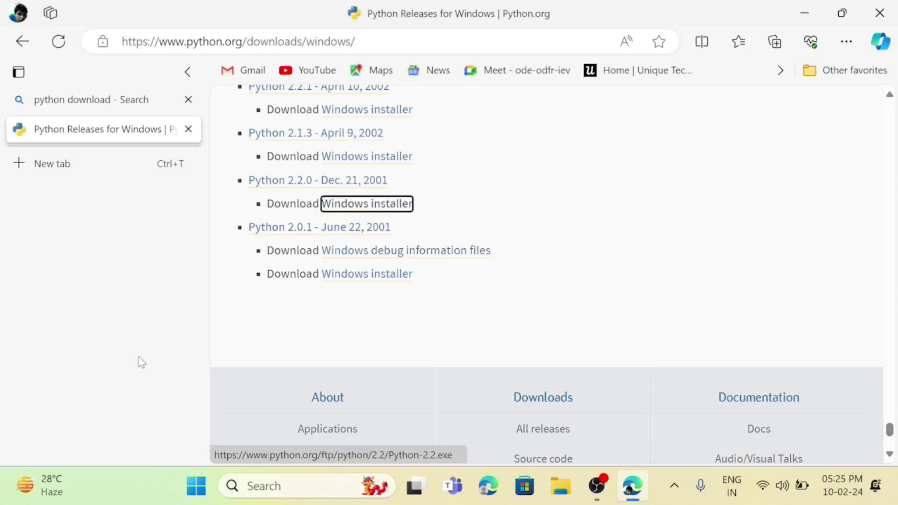
pyautogui.hotkey('shift', 'Tab')
pyautogui.hotkey('shift', 'Tab')
pyautogui.hotkey('shift', 'Tab')
pyautogui.hotkey('shift', 'Tab')
pyautogui.hotkey('shift', 'Tab')
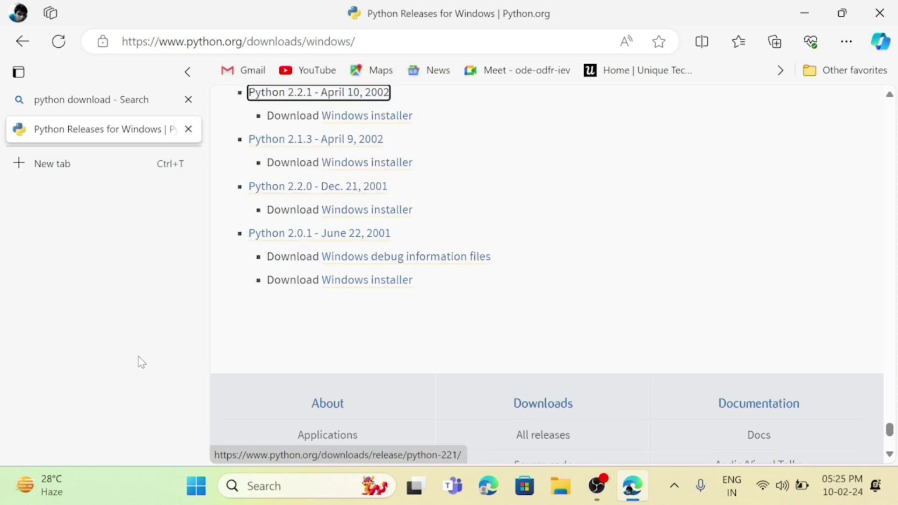
pyautogui.press('Home')
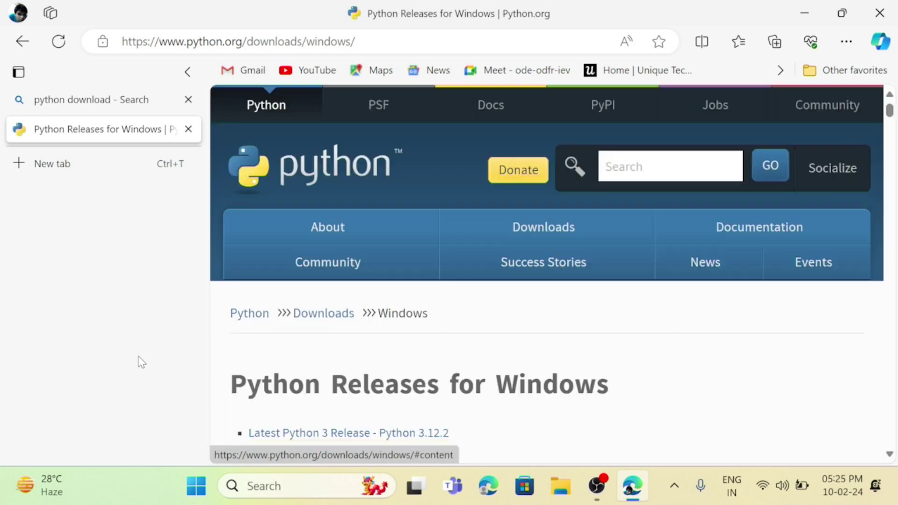
# Step: Download the Windows installer (64-bit) for Python 3.12.2 from the stable releases
pyautogui.press('Tab')
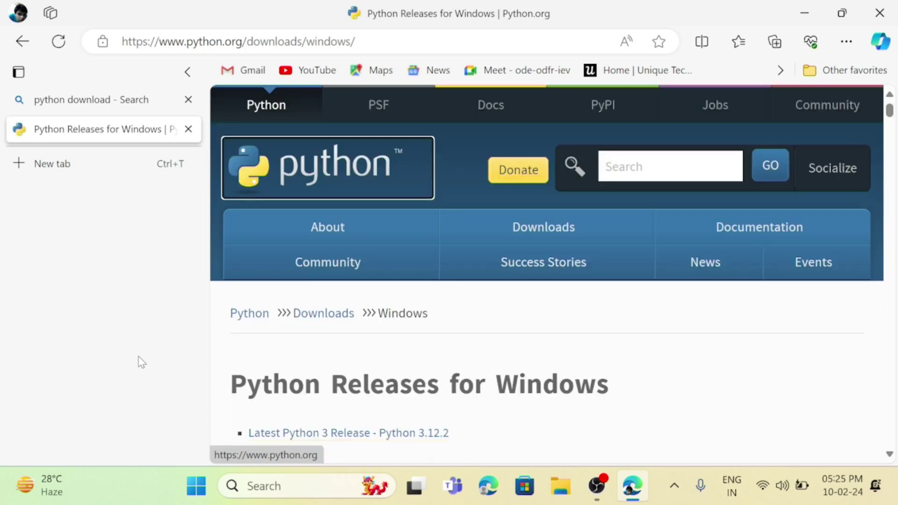
pyautogui.press('Tab')
pyautogui.press('Tab')
pyautogui.press('Tab')
pyautogui.press('Tab')
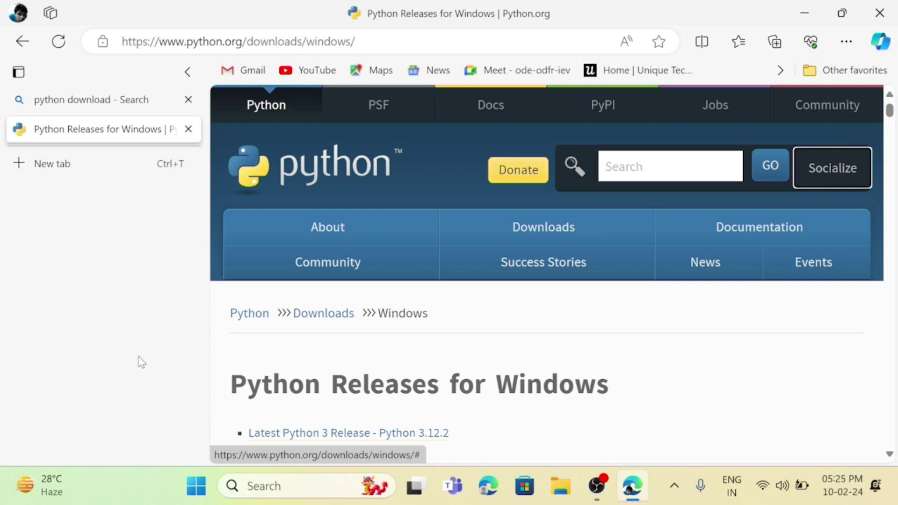
pyautogui.press('Tab')
pyautogui.press('Tab')
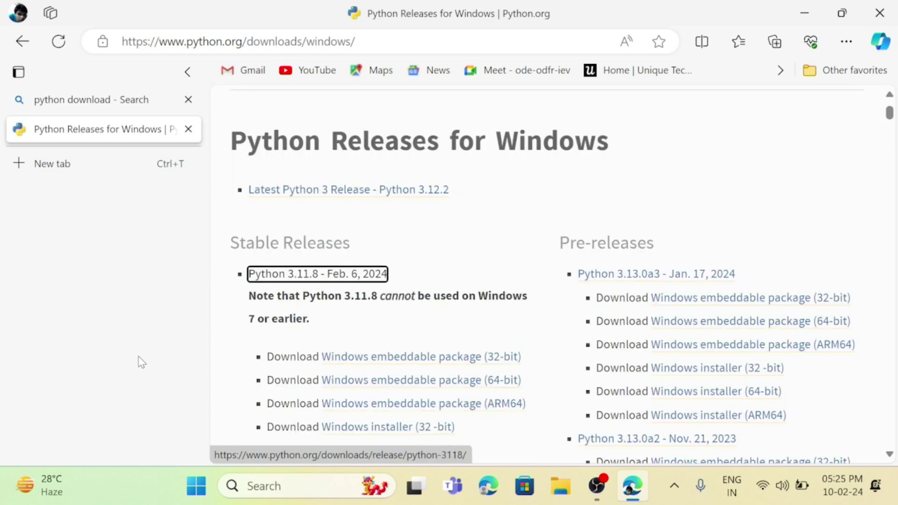
pyautogui.press('Tab')
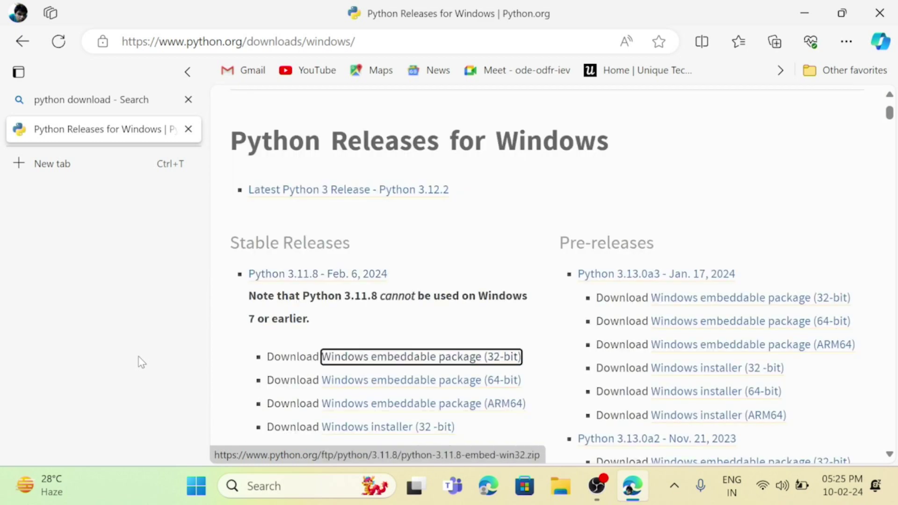
pyautogui.press('Tab')
pyautogui.press('Tab')
pyautogui.press('Tab')
pyautogui.press('Tab')
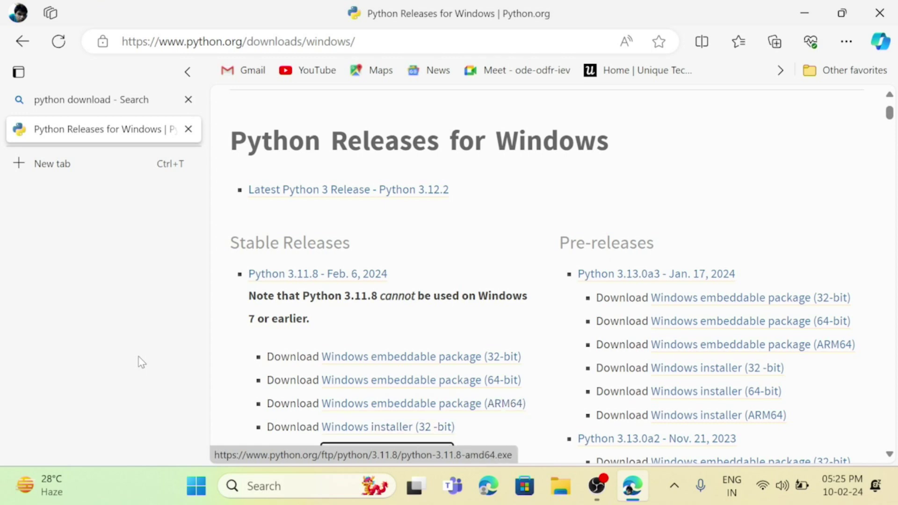
pyautogui.press('Tab')
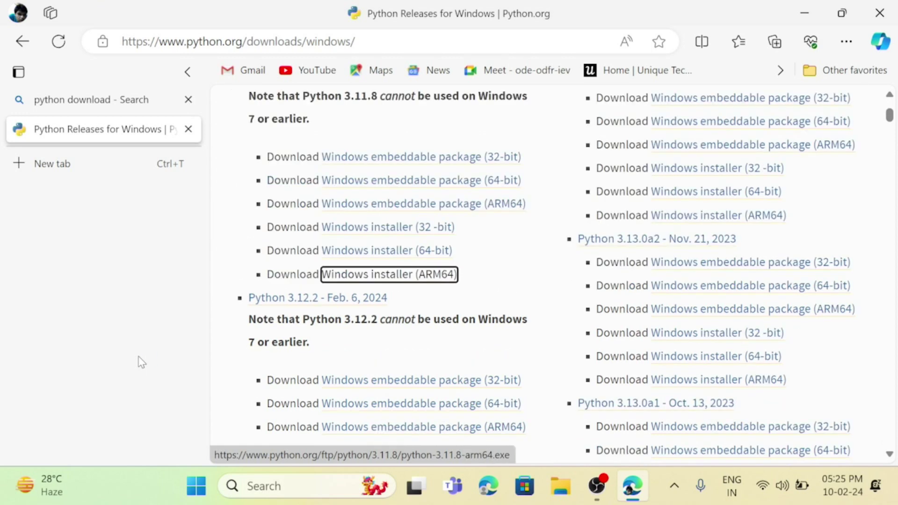
pyautogui.press('Tab')
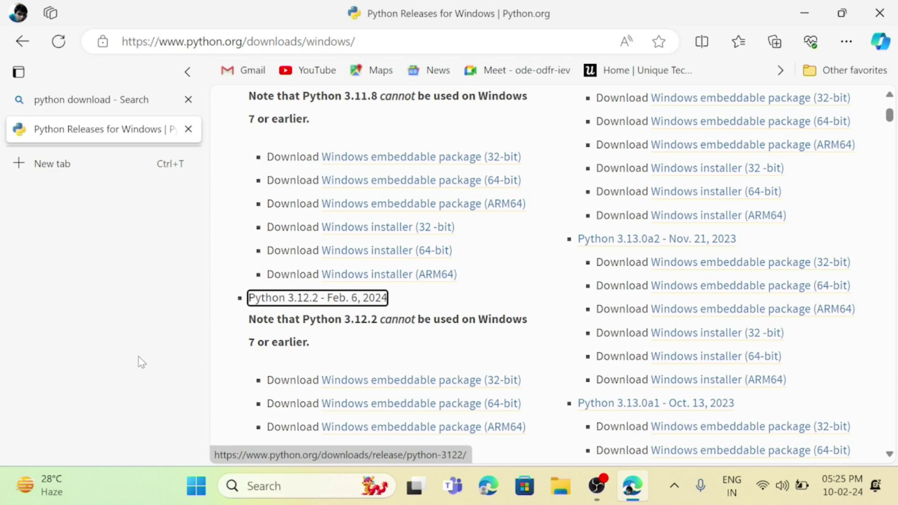
pyautogui.press('Tab')
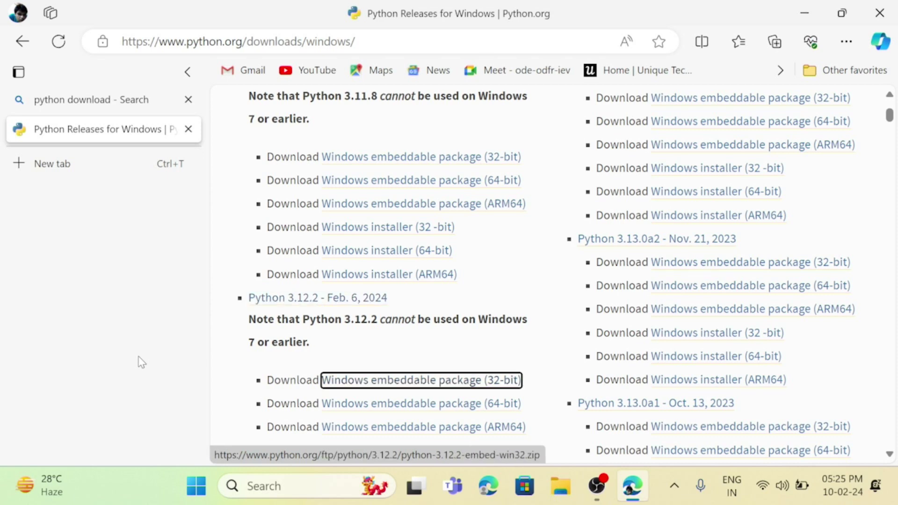
pyautogui.press('Tab')
pyautogui.press('Tab')
pyautogui.press('Tab')
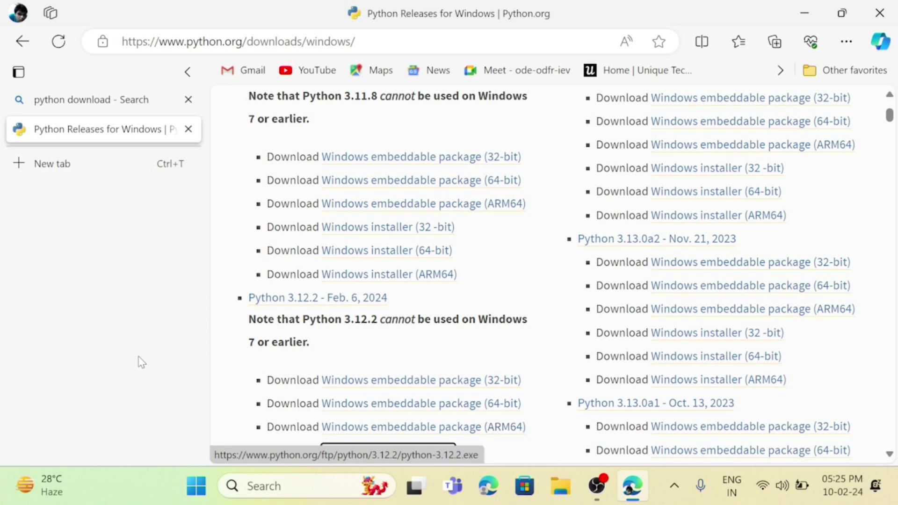
pyautogui.press('Tab')
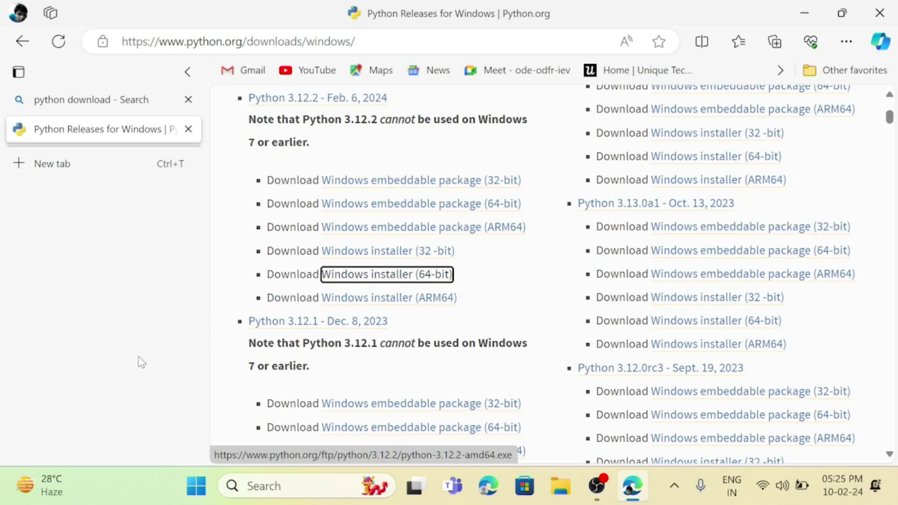
pyautogui.press('Return')
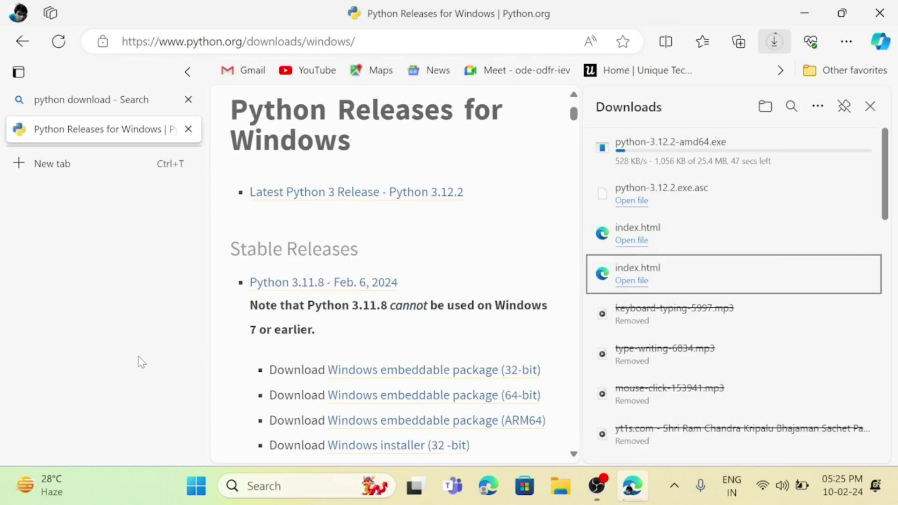
# Step: Check the download of python-3.12.2-amd64.exe in the list of downloaded files until it completes
pyautogui.press('Up')
pyautogui.press('Up')
pyautogui.press('Up')
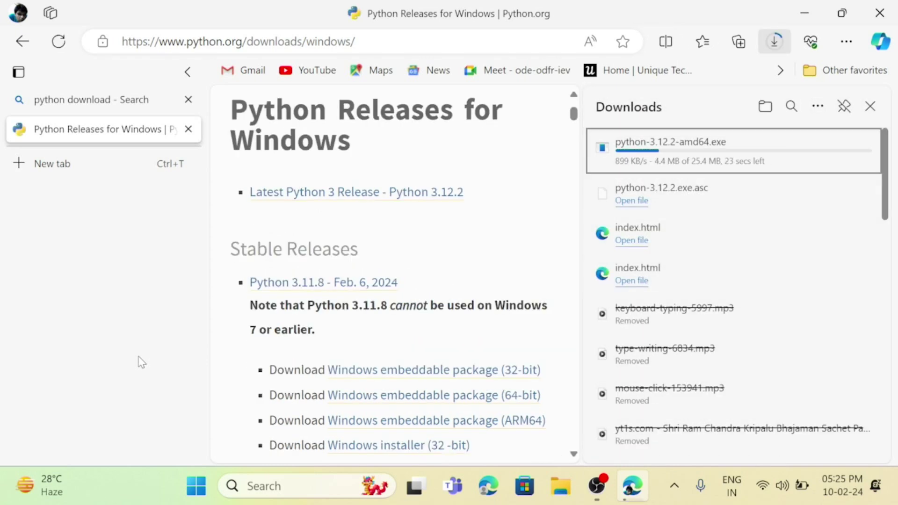
pyautogui.press('Down')
pyautogui.press('Up')
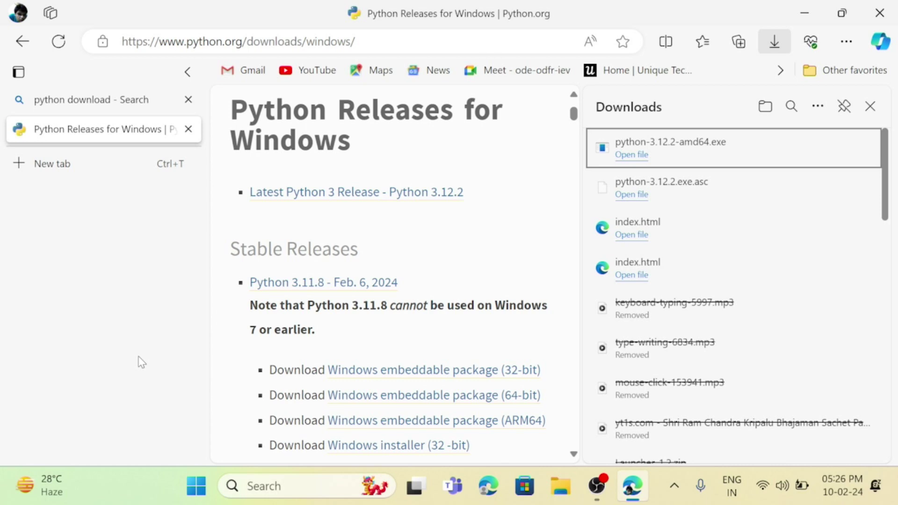
pyautogui.press('Down')
pyautogui.press('Up')
# Step: Close both browser tabs and open the Downloads folder from its desktop shortcut
pyautogui.hotkey('ctrl', 'w')
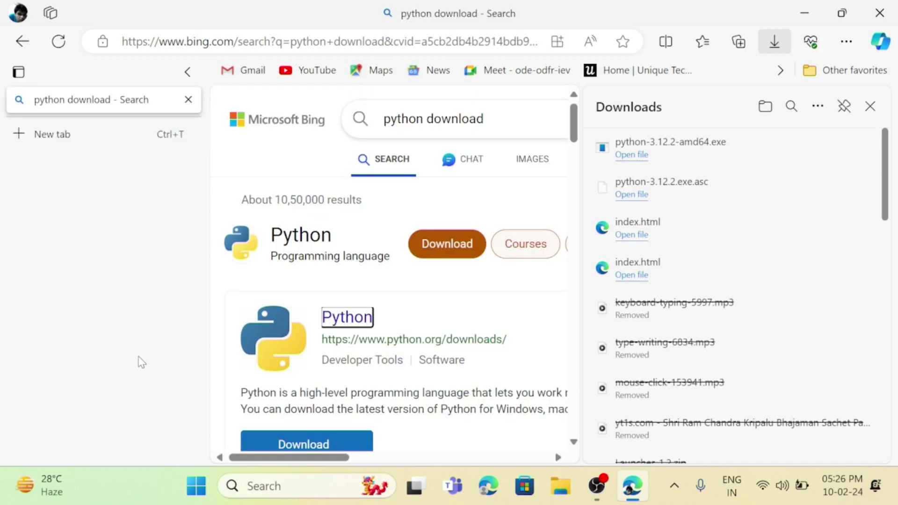
pyautogui.hotkey('ctrl', 'w')
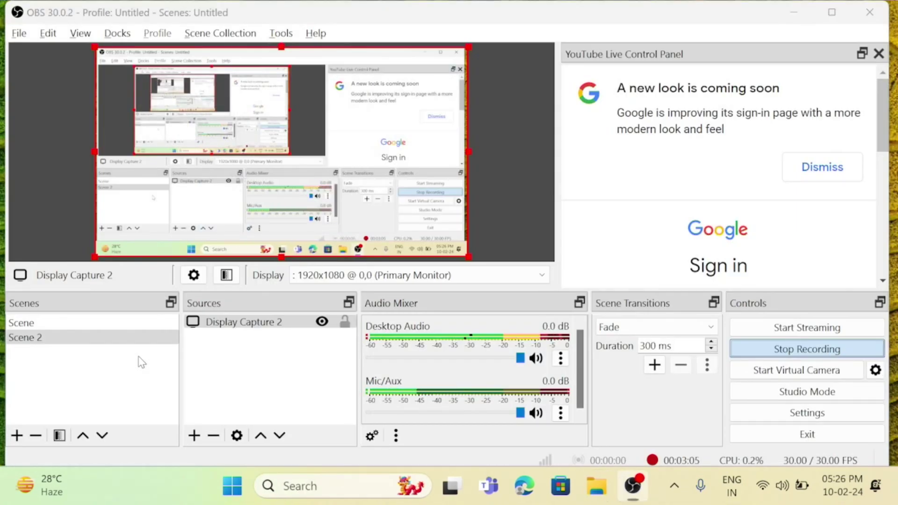
pyautogui.press('super+d')
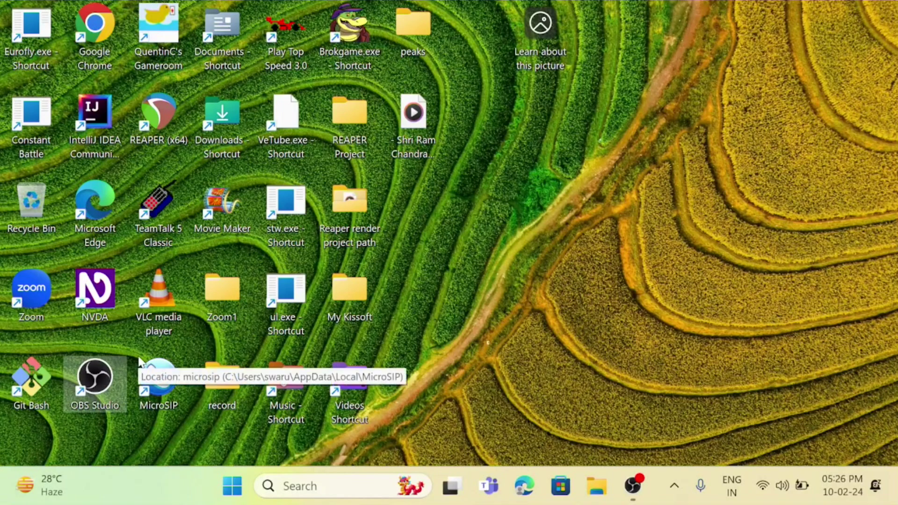
pyautogui.press('d')
pyautogui.press('d')
pyautogui.press('d')
pyautogui.press('d')
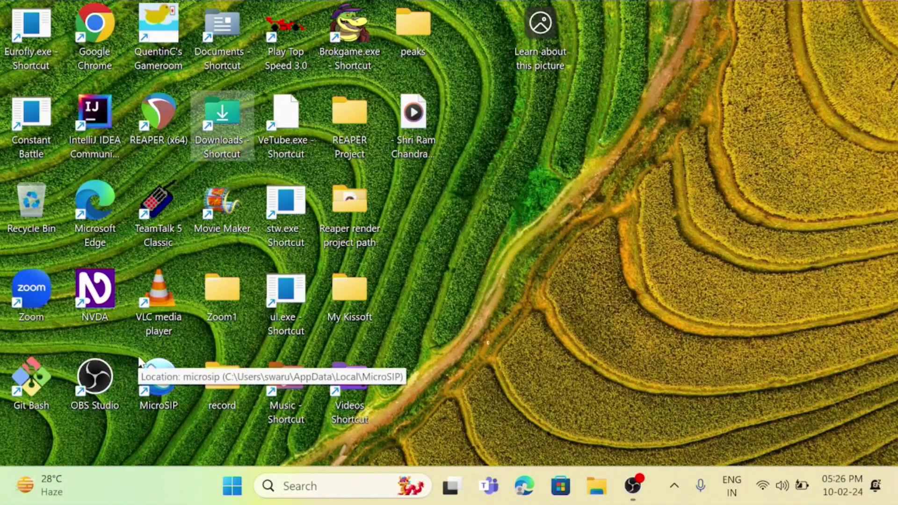
pyautogui.press('Return')
pyautogui.press('Tab')
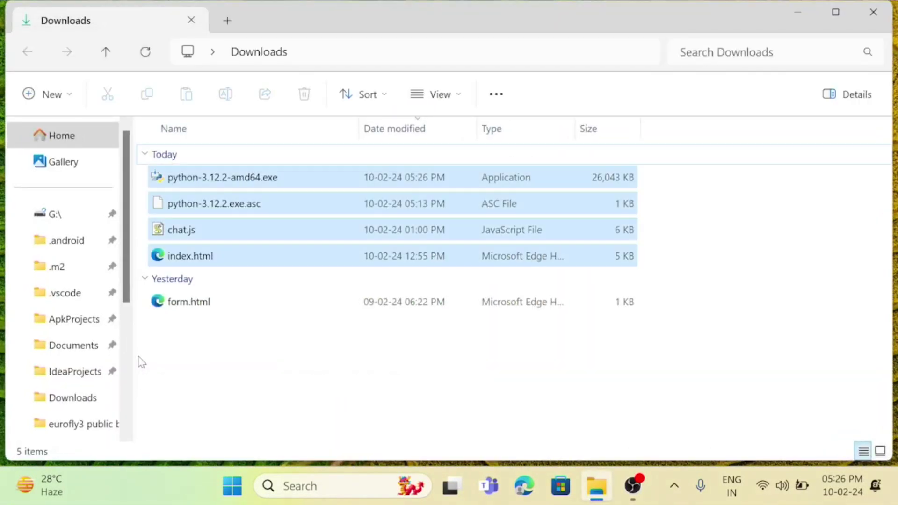
# Step: Permanently delete python-3.12.2.exe.asc from the Downloads folder and launch the python-3.12.2-amd64.exe installer
pyautogui.press('Down')
pyautogui.press('Down')
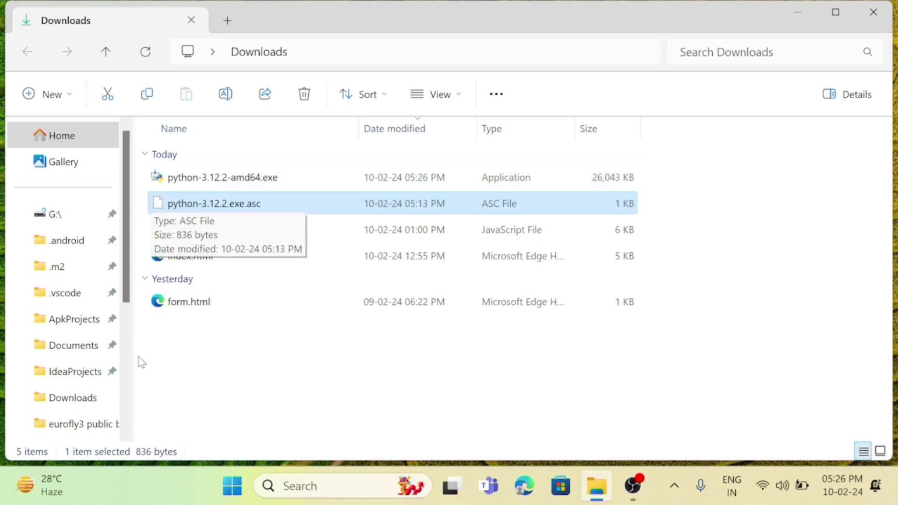
pyautogui.hotkey('shift', 'Delete')
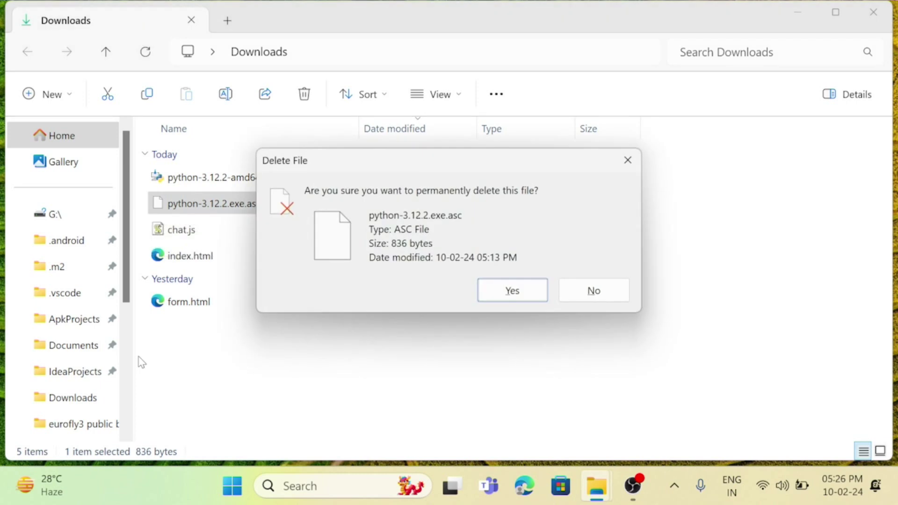
pyautogui.press('Return')
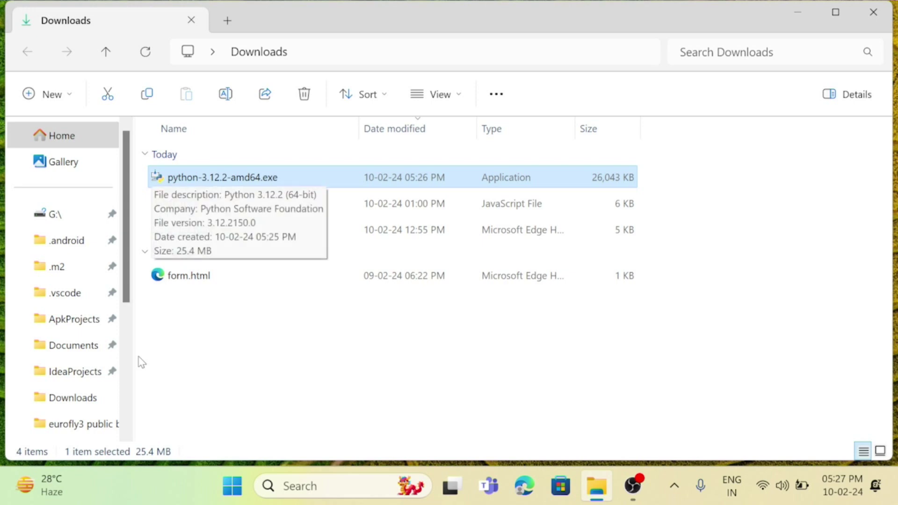
pyautogui.press('Return')
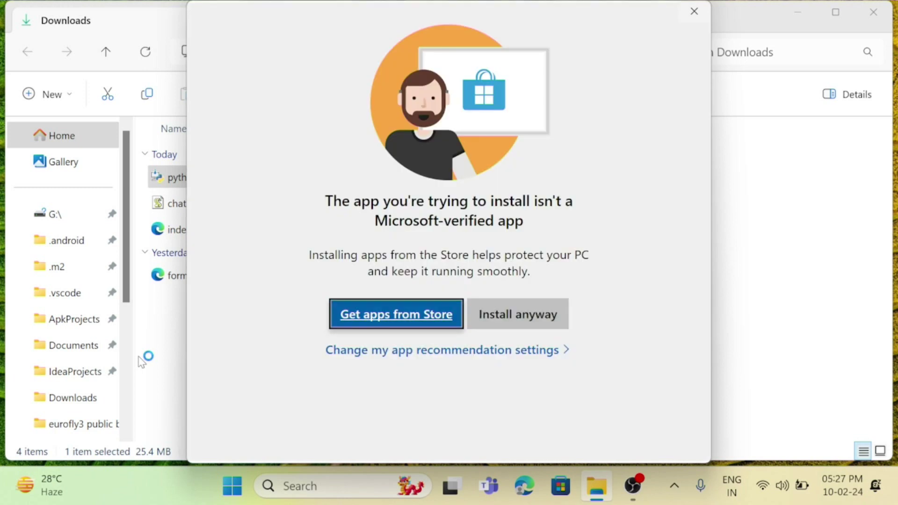
# Step: Choose to install the app anyway despite it not being Microsoft-verified, and bring the Python 3.12.2 setup window into focus
pyautogui.press('Tab')
pyautogui.press('Tab')
pyautogui.hotkey('shift', 'Tab')
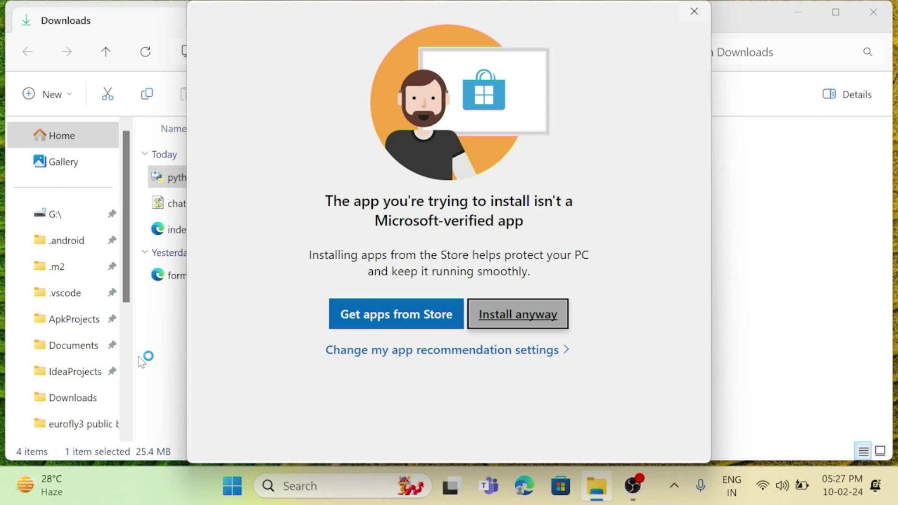
pyautogui.press('Return')
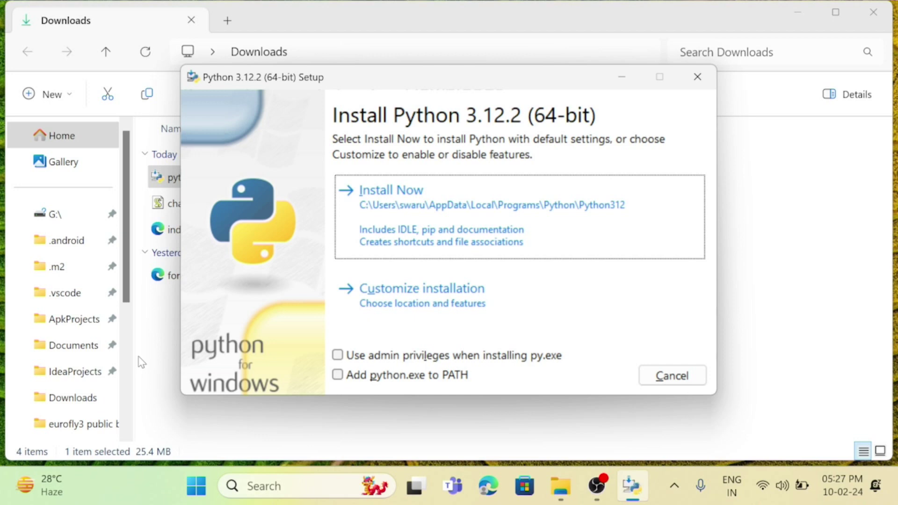
pyautogui.hotkey('alt', 'Tab')
pyautogui.hotkey('alt', 'Tab')
pyautogui.hotkey('alt', 'Tab')
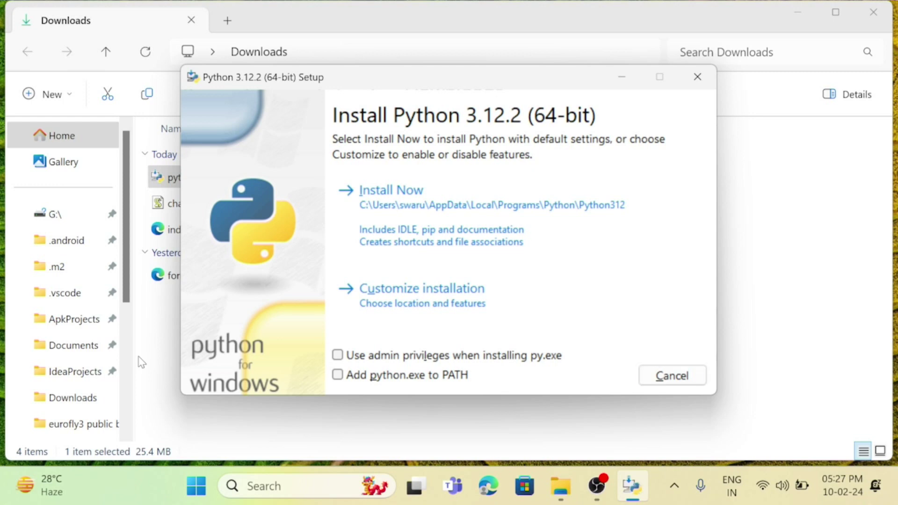
# Step: Go through the setup's start options and choose Customize installation, leaving admin privileges and adding python.exe to PATH unselected
pyautogui.press('Tab')
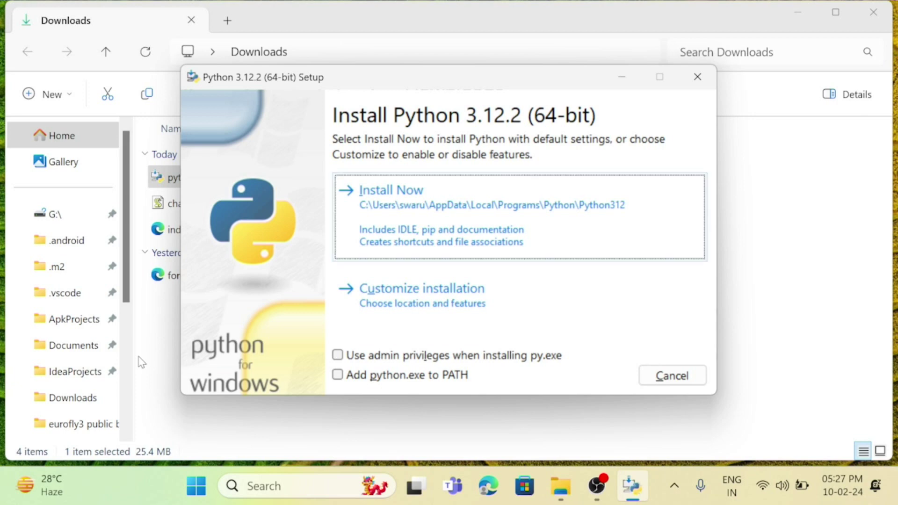
pyautogui.press('Tab')
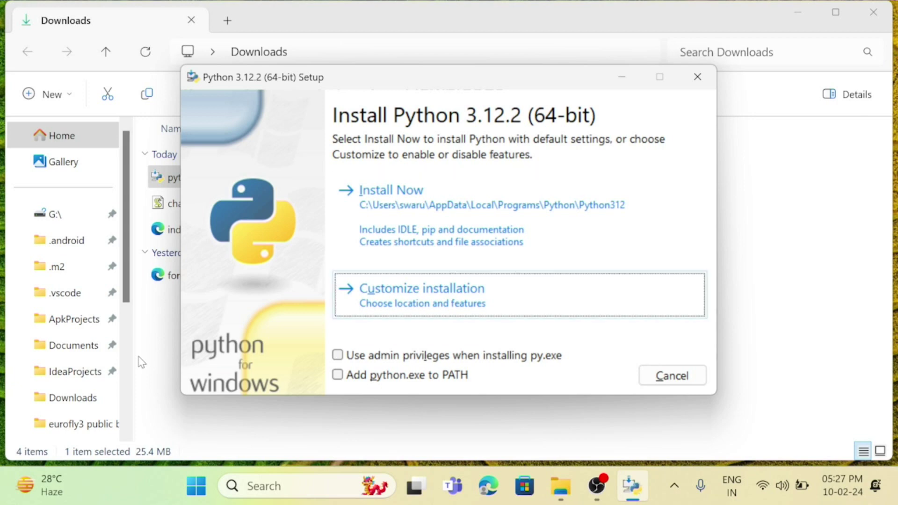
pyautogui.press('Tab')
pyautogui.hotkey('shift', 'Tab')
pyautogui.press('Tab')
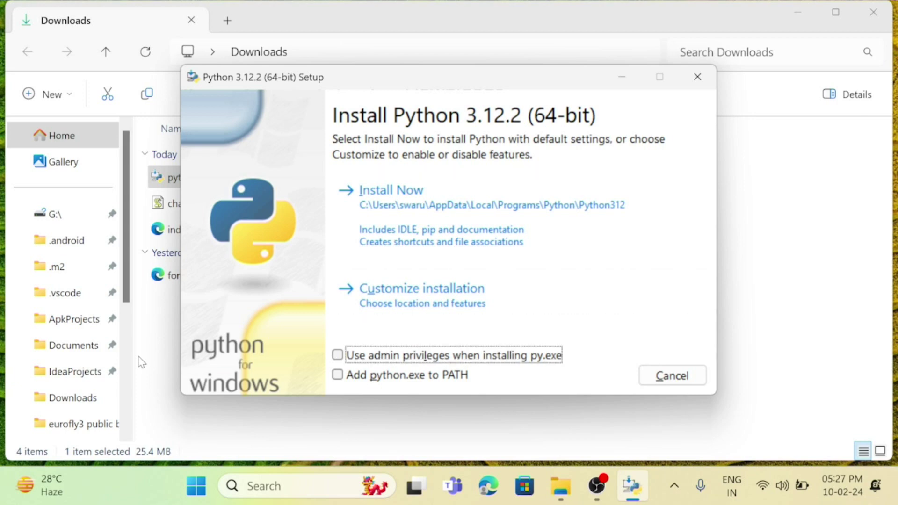
pyautogui.press('Tab')
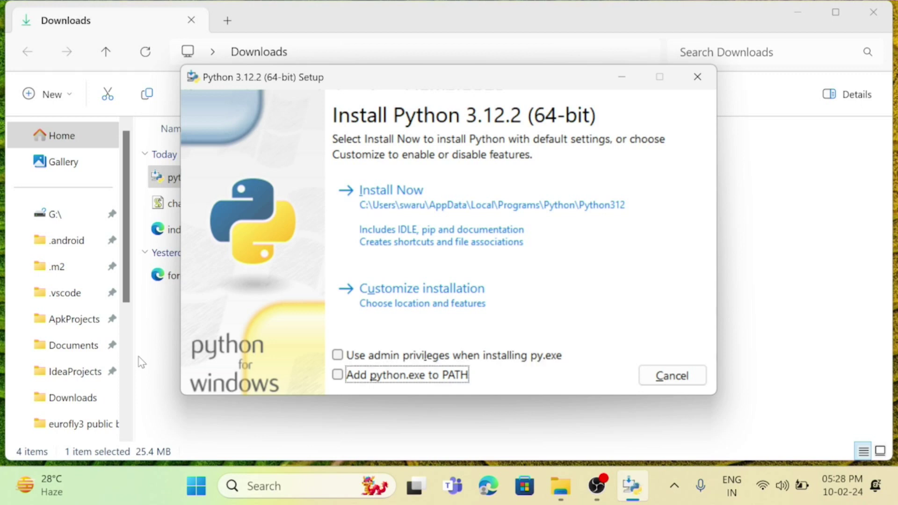
pyautogui.press('Tab')
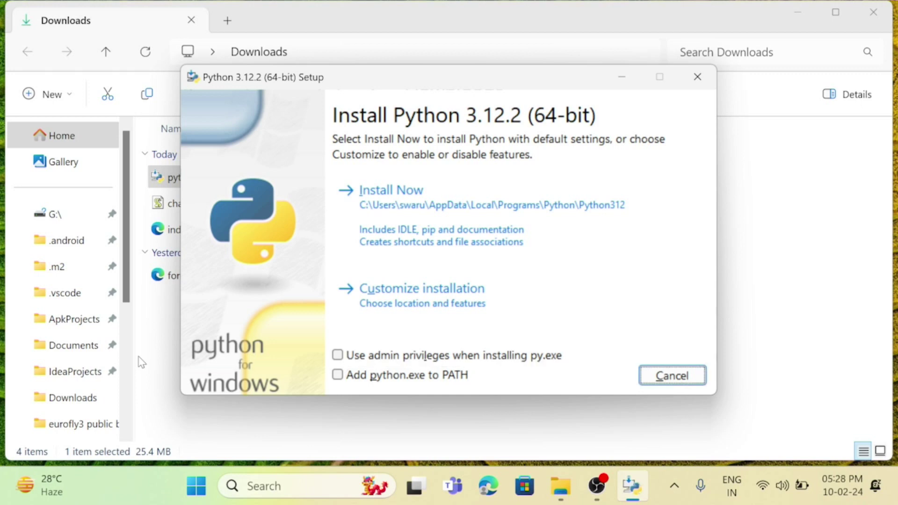
pyautogui.hotkey('shift', 'Tab')
pyautogui.hotkey('shift', 'Tab')
pyautogui.hotkey('shift', 'Tab')
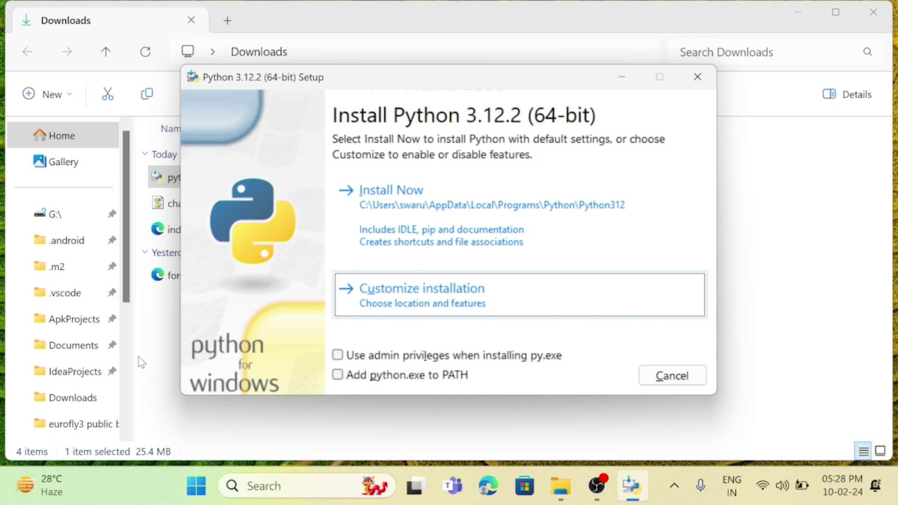
pyautogui.press('Return')
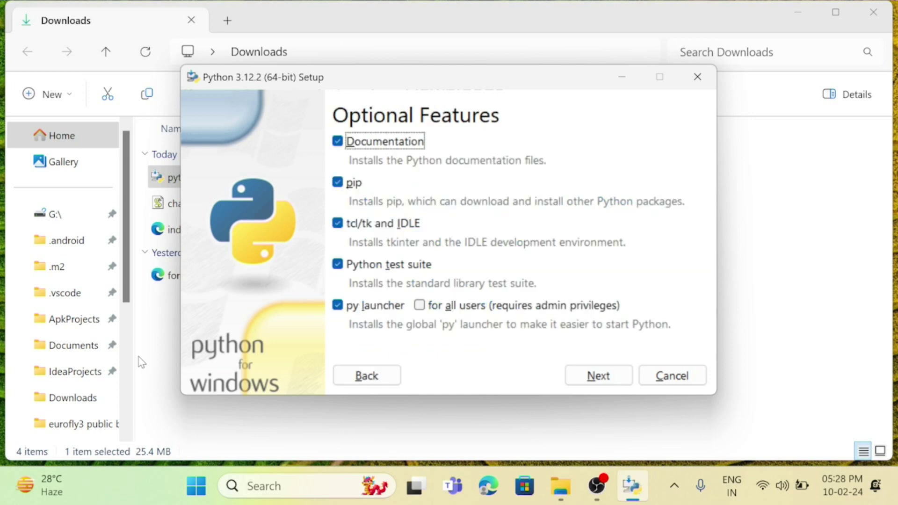
# Step: Review the optional features, keep Documentation, pip, tcl/tk and IDLE, test suite and py launcher selected, and continue to the advanced options
pyautogui.press('Tab')
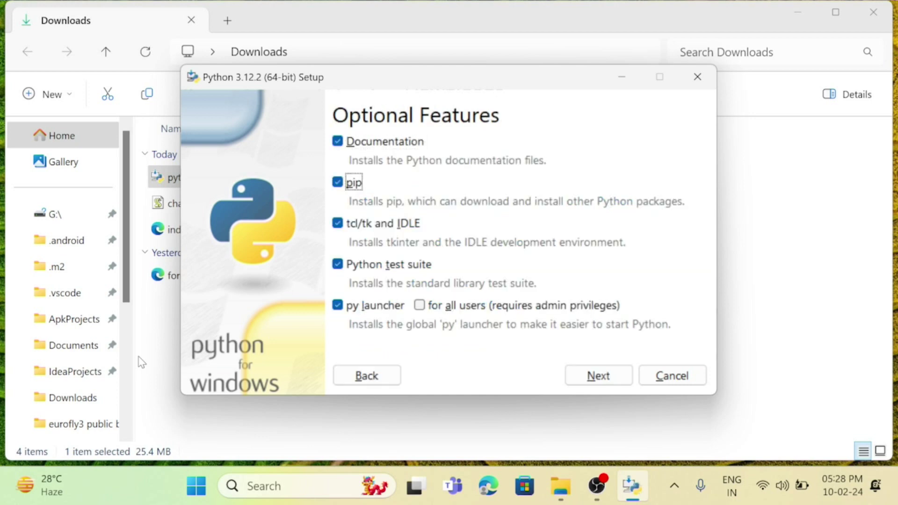
pyautogui.press('Tab')
pyautogui.press('Tab')
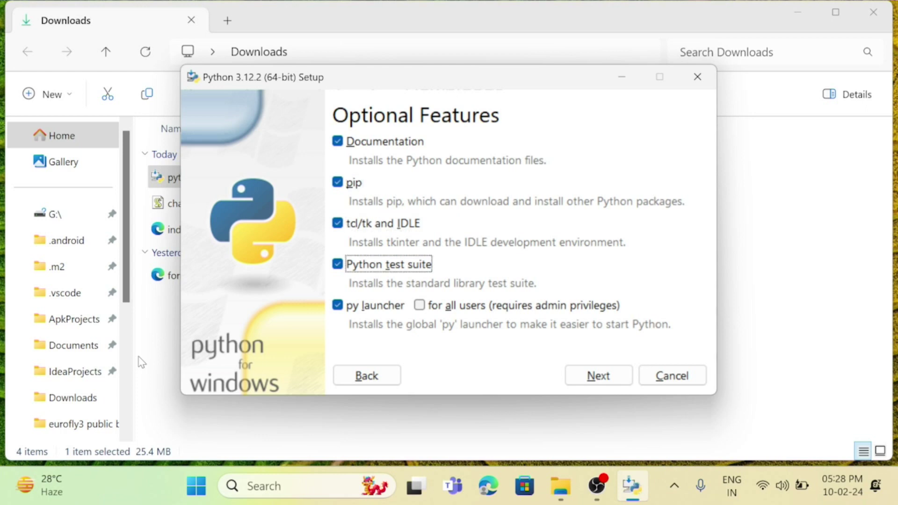
pyautogui.press('Tab')
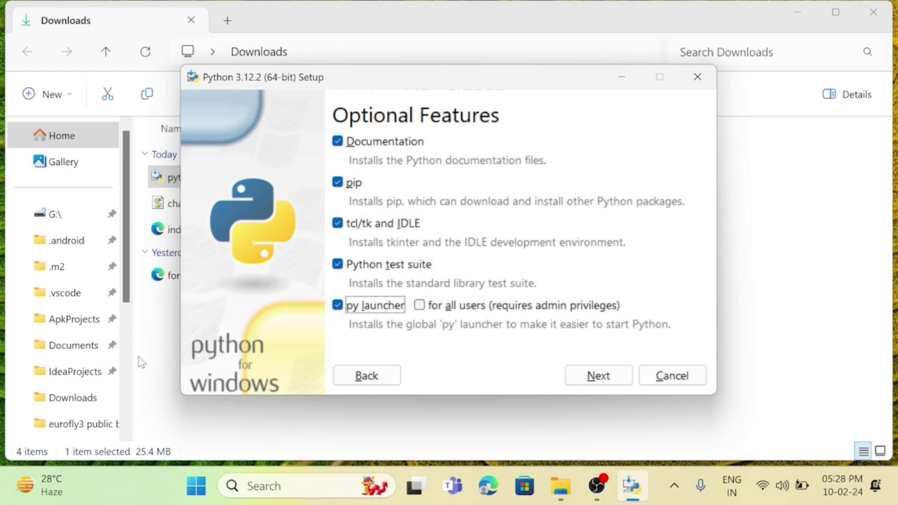
pyautogui.press('Tab')
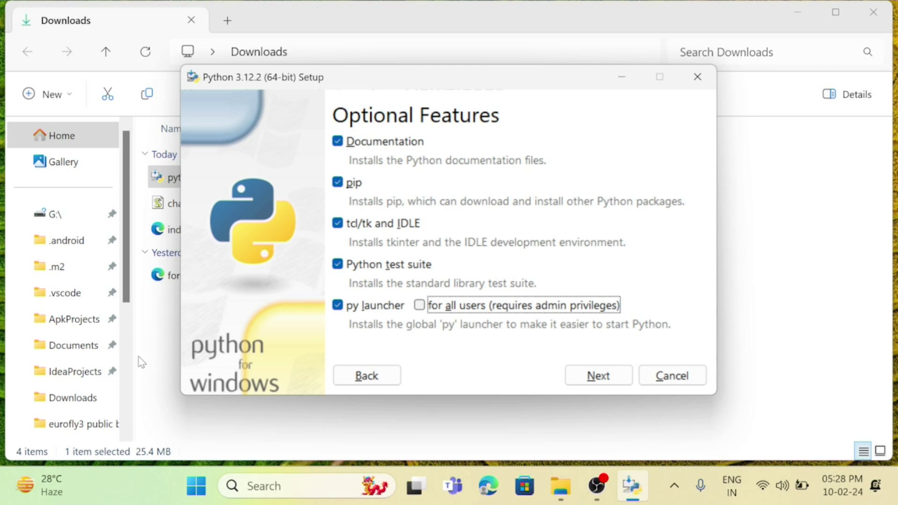
pyautogui.press('Tab')
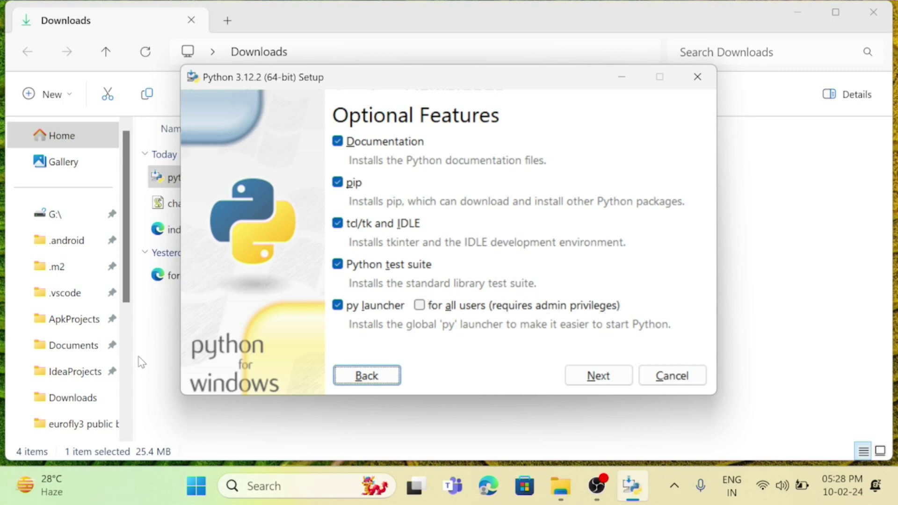
pyautogui.press('Tab')
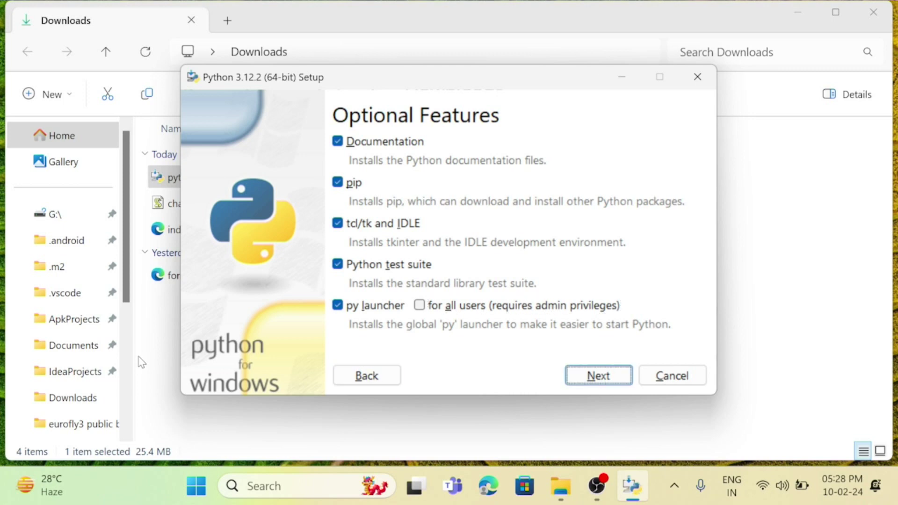
pyautogui.press('Return')
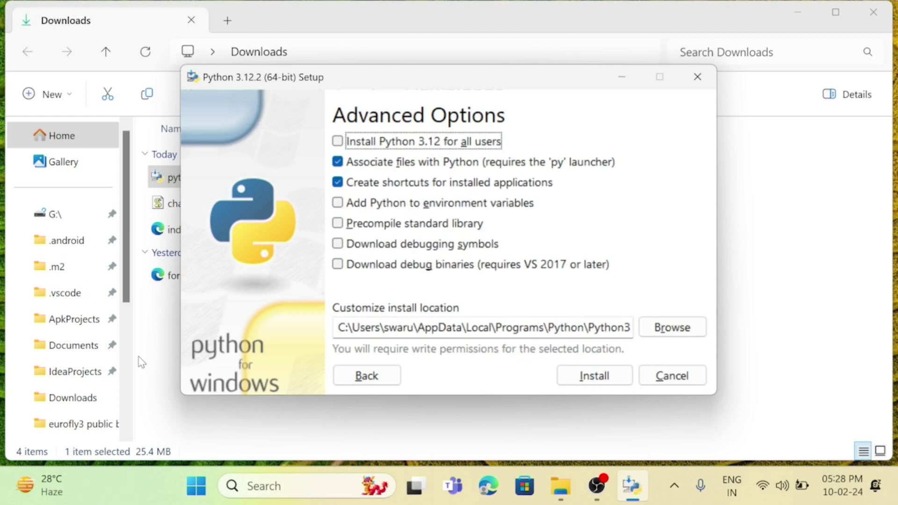
# Step: Enable installing Python 3.12 for all users in the advanced options
pyautogui.press('Tab')
pyautogui.hotkey('shift', 'Tab')
pyautogui.press('Tab')
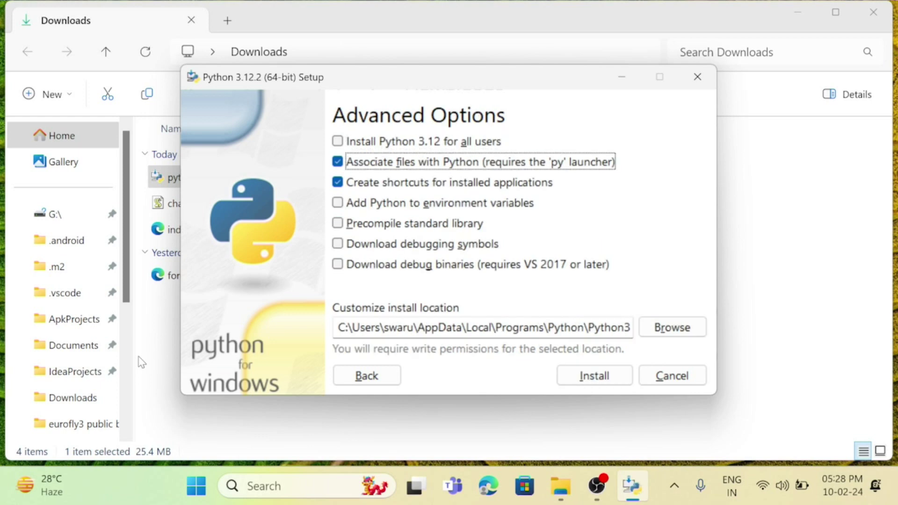
pyautogui.hotkey('shift', 'Tab')
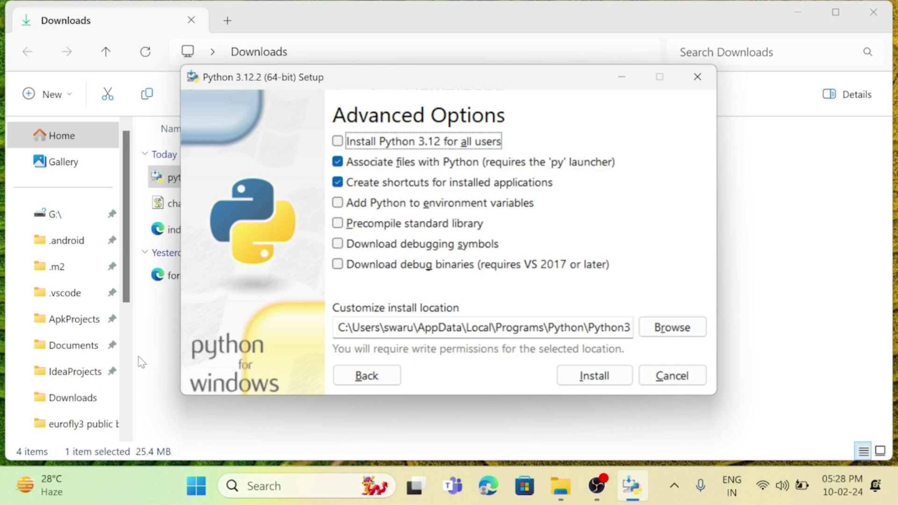
pyautogui.press('space')
# Step: Enable adding Python to the environment variables, keeping the shortcuts for installed applications selected
pyautogui.press('Tab')
pyautogui.press('Tab')
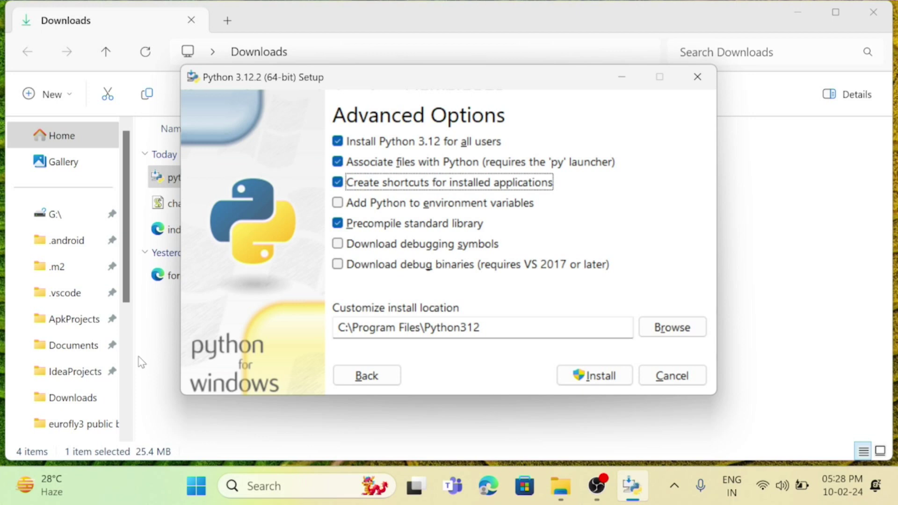
pyautogui.press('Tab')
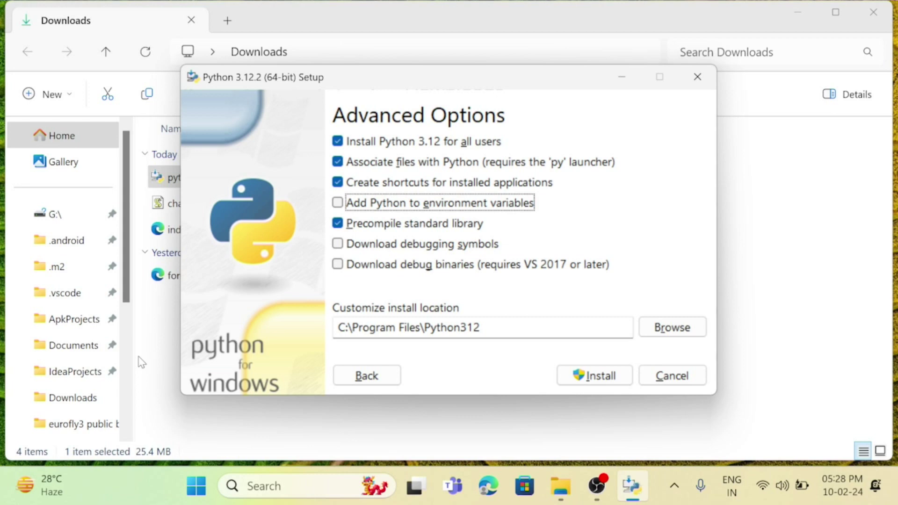
pyautogui.press('space')
pyautogui.press('Tab')
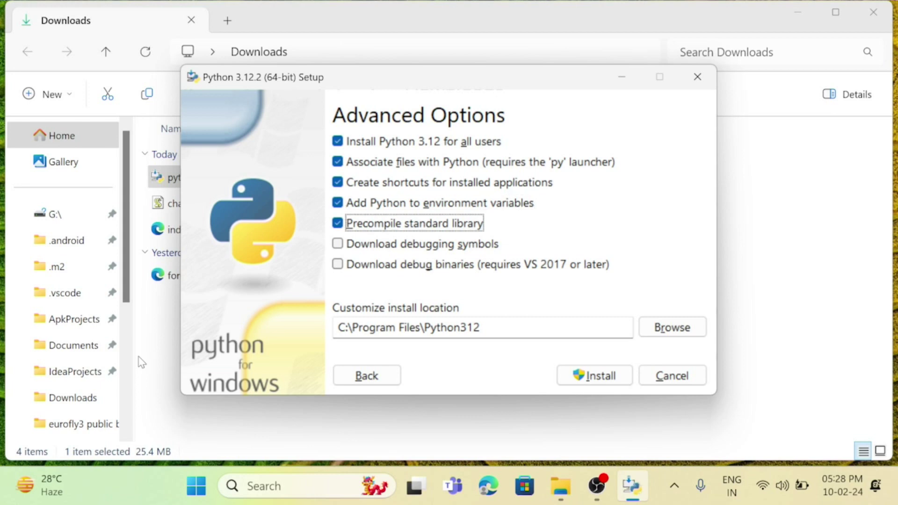
# Step: Start the installation into C:\Program Files\Python312, leaving the debugging symbols and debug binaries unselected
pyautogui.press('Tab')
pyautogui.press('Tab')
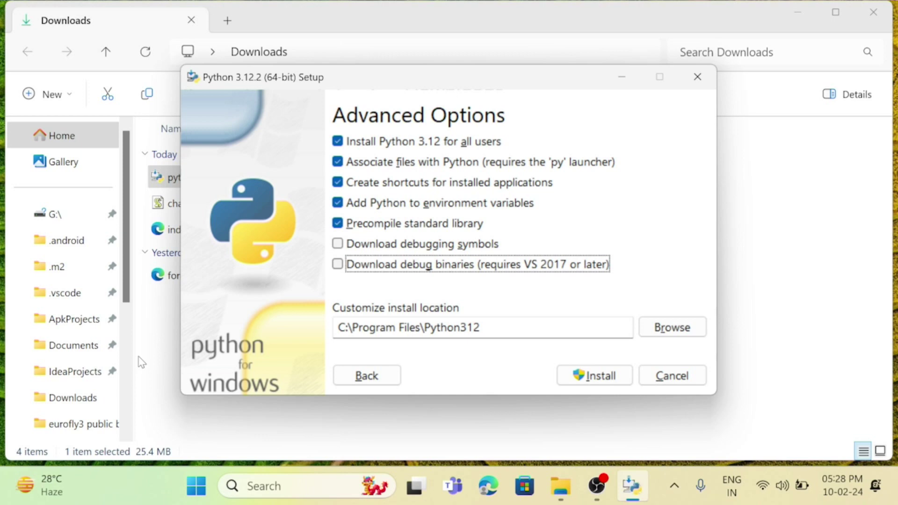
pyautogui.press('Tab')
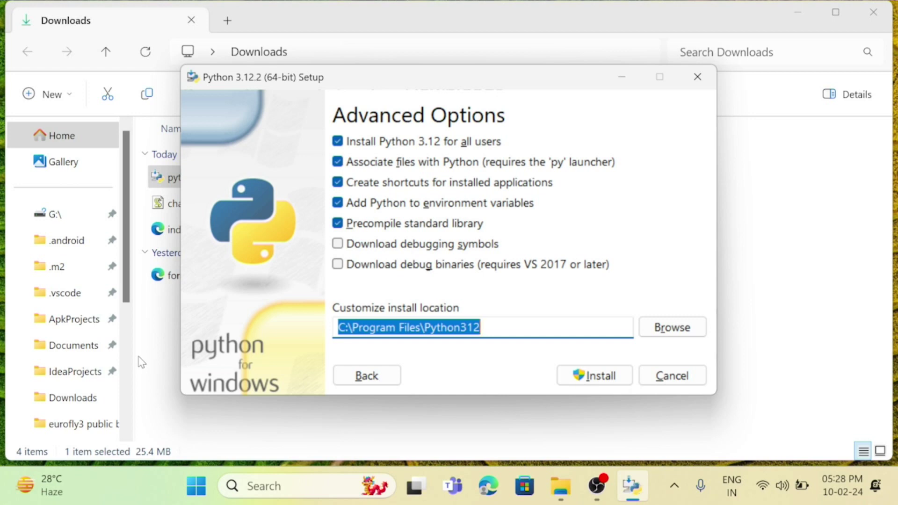
pyautogui.press('Tab')
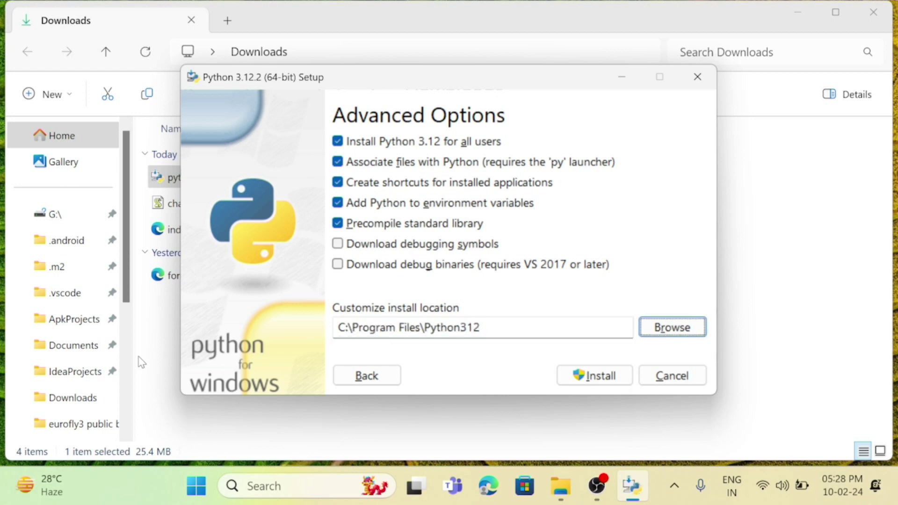
pyautogui.press('Tab')
pyautogui.press('Tab')
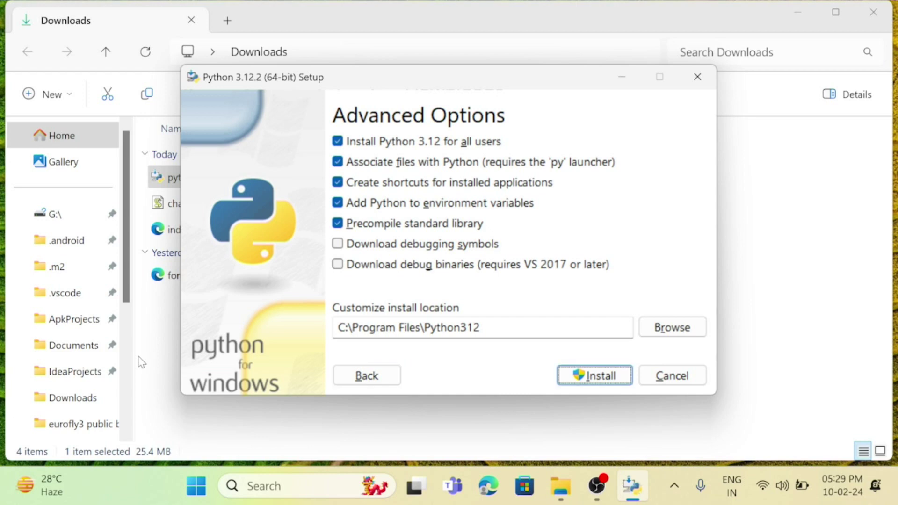
pyautogui.press('Return')
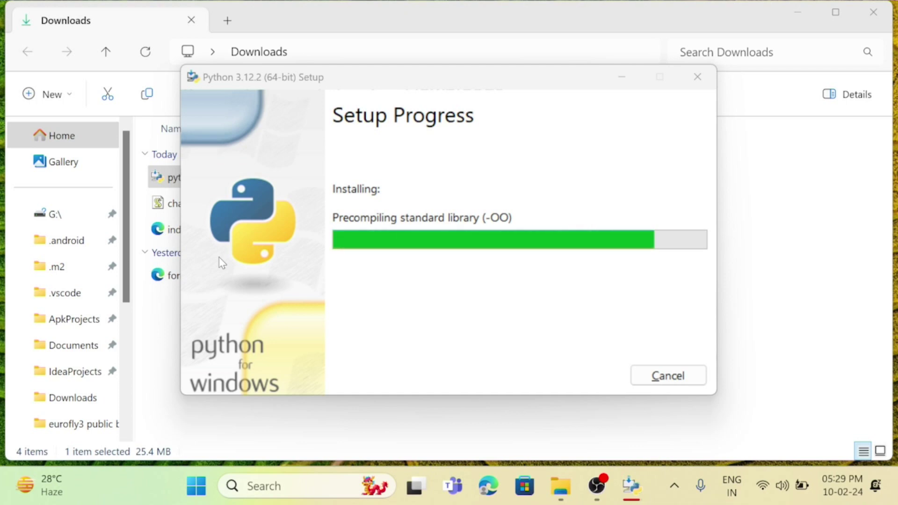
# Step: Wait for the Python setup to finish and disable the path length limit
pyautogui.hotkey('alt', 'Tab')
pyautogui.hotkey('alt', 'Tab')
pyautogui.hotkey('alt', 'Tab')
pyautogui.hotkey('alt', 'Tab')
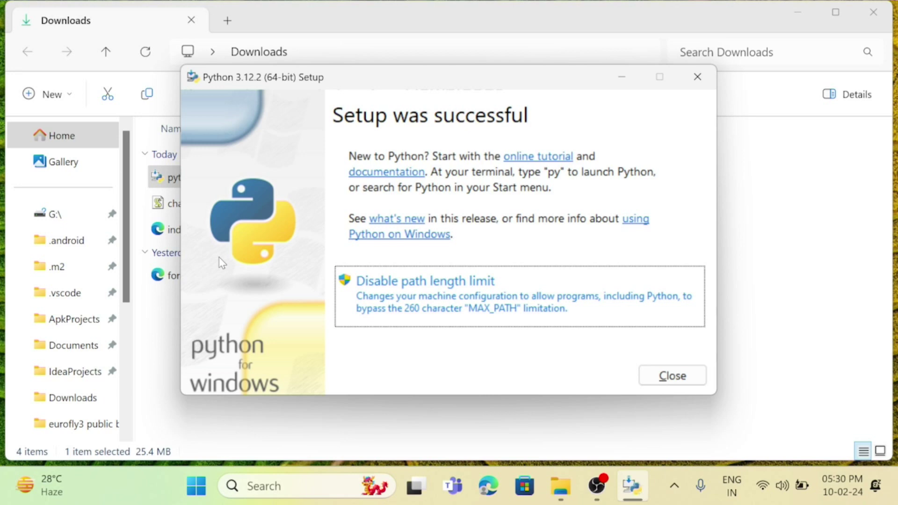
pyautogui.press('Tab')
pyautogui.press('Tab')
pyautogui.press('Tab')
pyautogui.press('Tab')
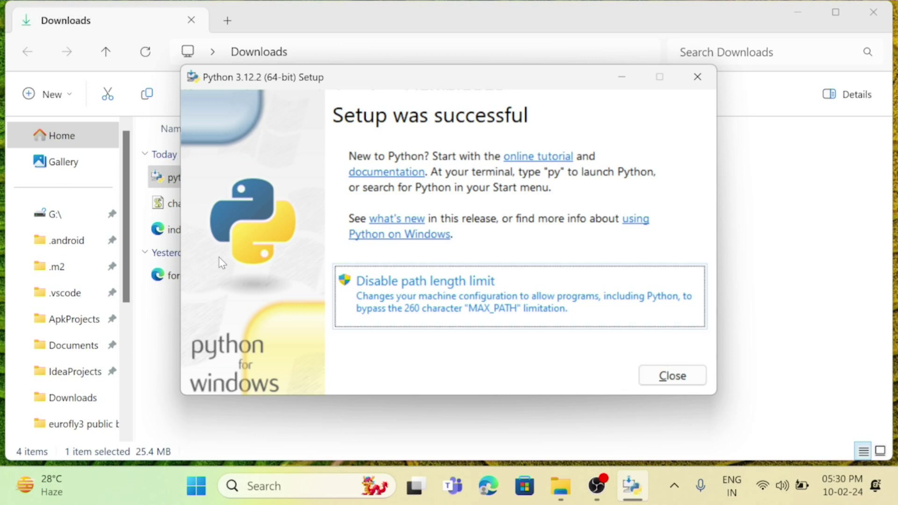
pyautogui.press('Return')
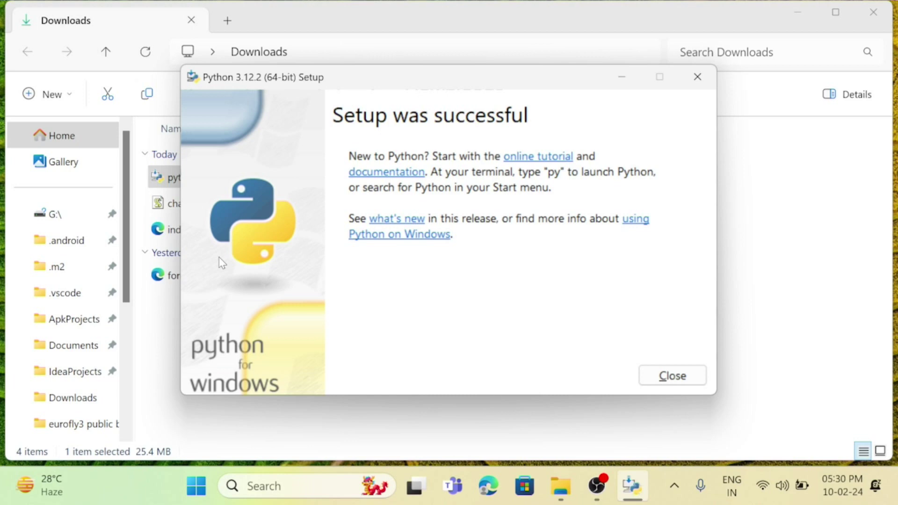
# Step: Close the finished Python setup and the Downloads folder window
pyautogui.press('Tab')
pyautogui.press('alt')
pyautogui.hotkey('alt', 'F4')
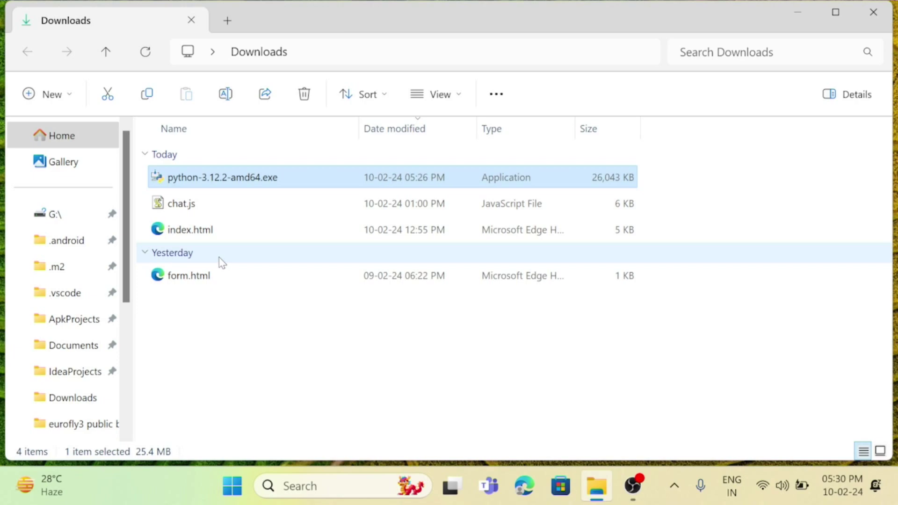
pyautogui.hotkey('alt', 'F4')
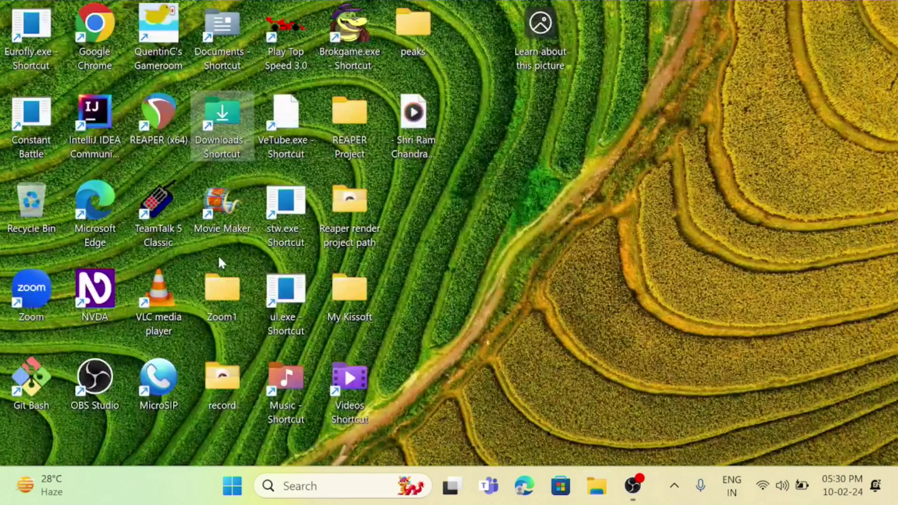
# Step: Search Windows for py and launch the py run command to start the Python interpreter
pyautogui.hotkey('alt', 'Tab')
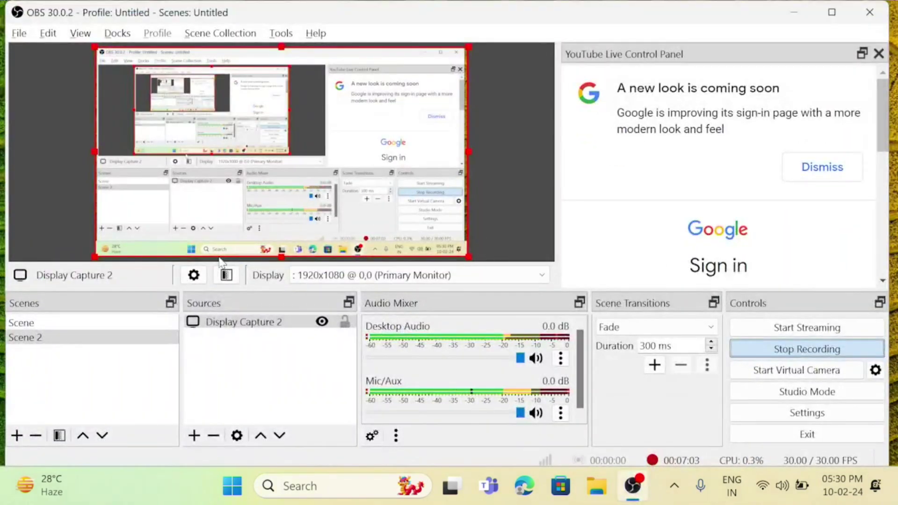
pyautogui.press('super')
pyautogui.write('py')
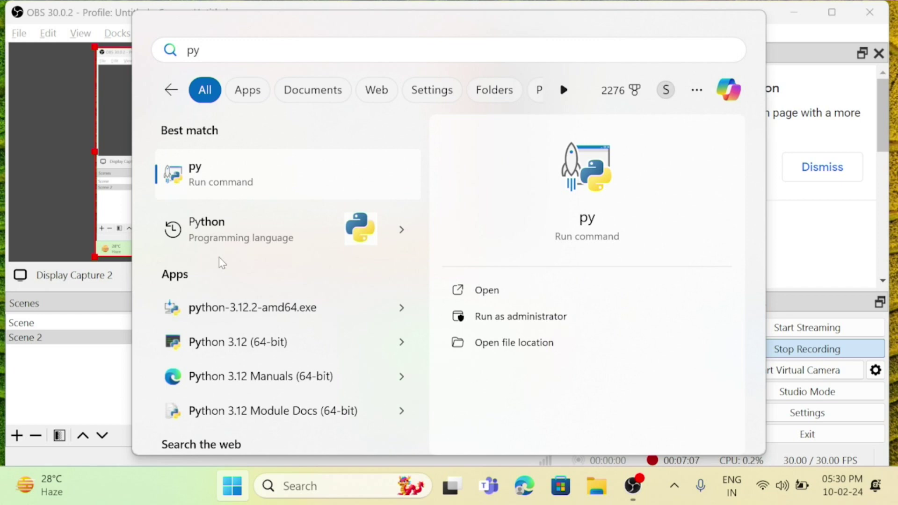
pyautogui.press('Return')
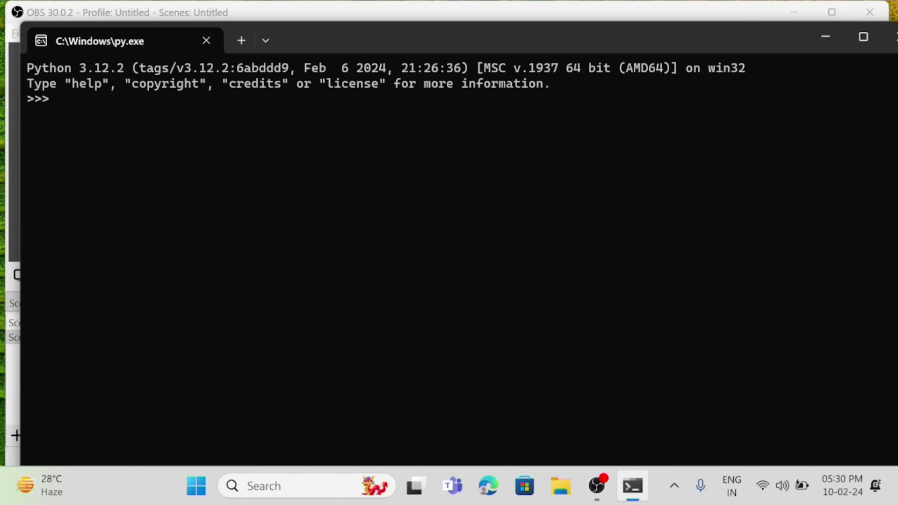
# Step: Run a print statement with a first name as its string in the Python interpreter, and close the console window
pyautogui.write('print(""')
pyautogui.press('Left')
pyautogui.press('Left')
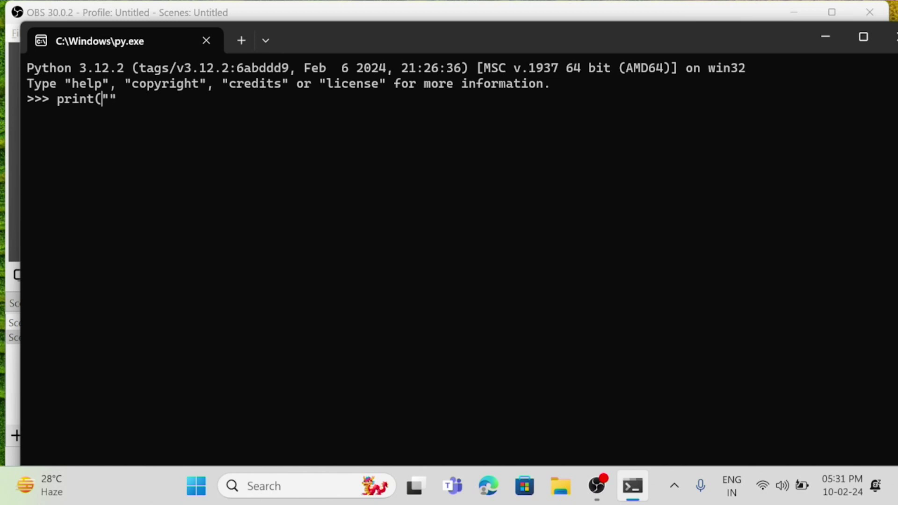
pyautogui.press('Right')
pyautogui.write('swarup")')
pyautogui.press('Left')
pyautogui.press('Left')
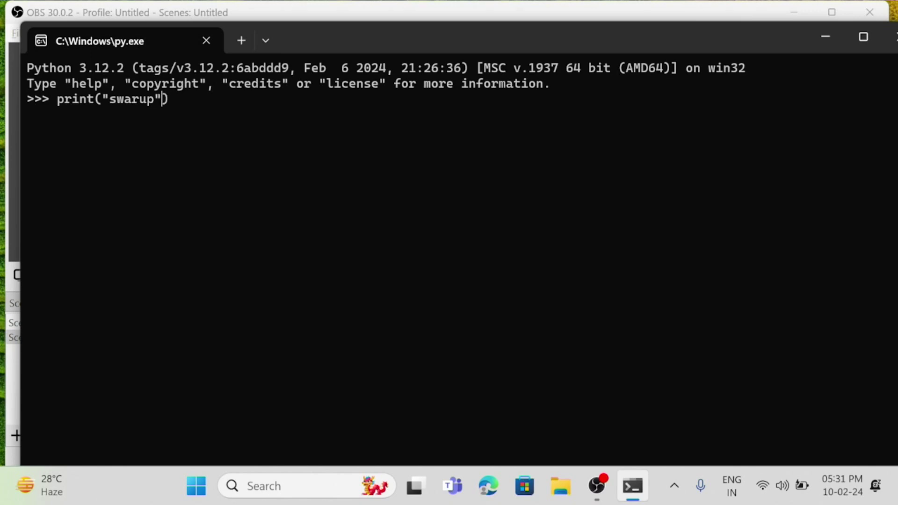
pyautogui.press('Return')
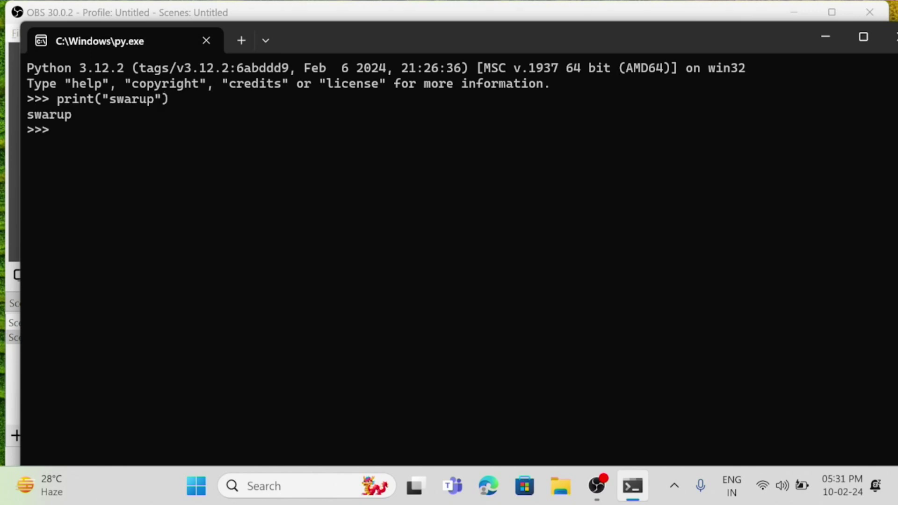
pyautogui.hotkey('alt', 'space')
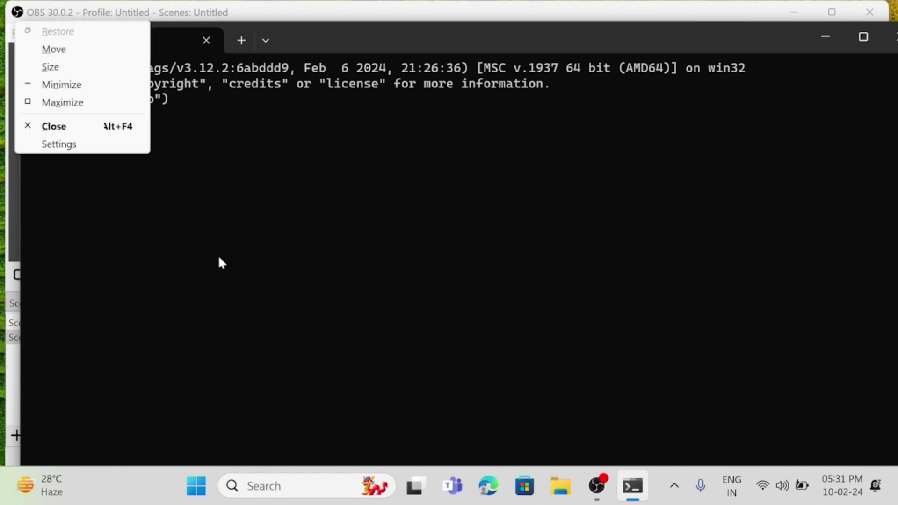
pyautogui.press('c')
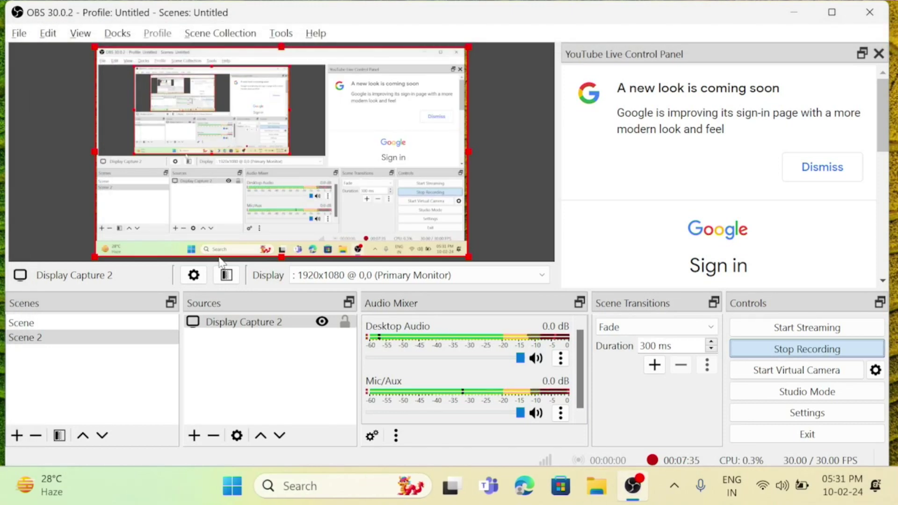